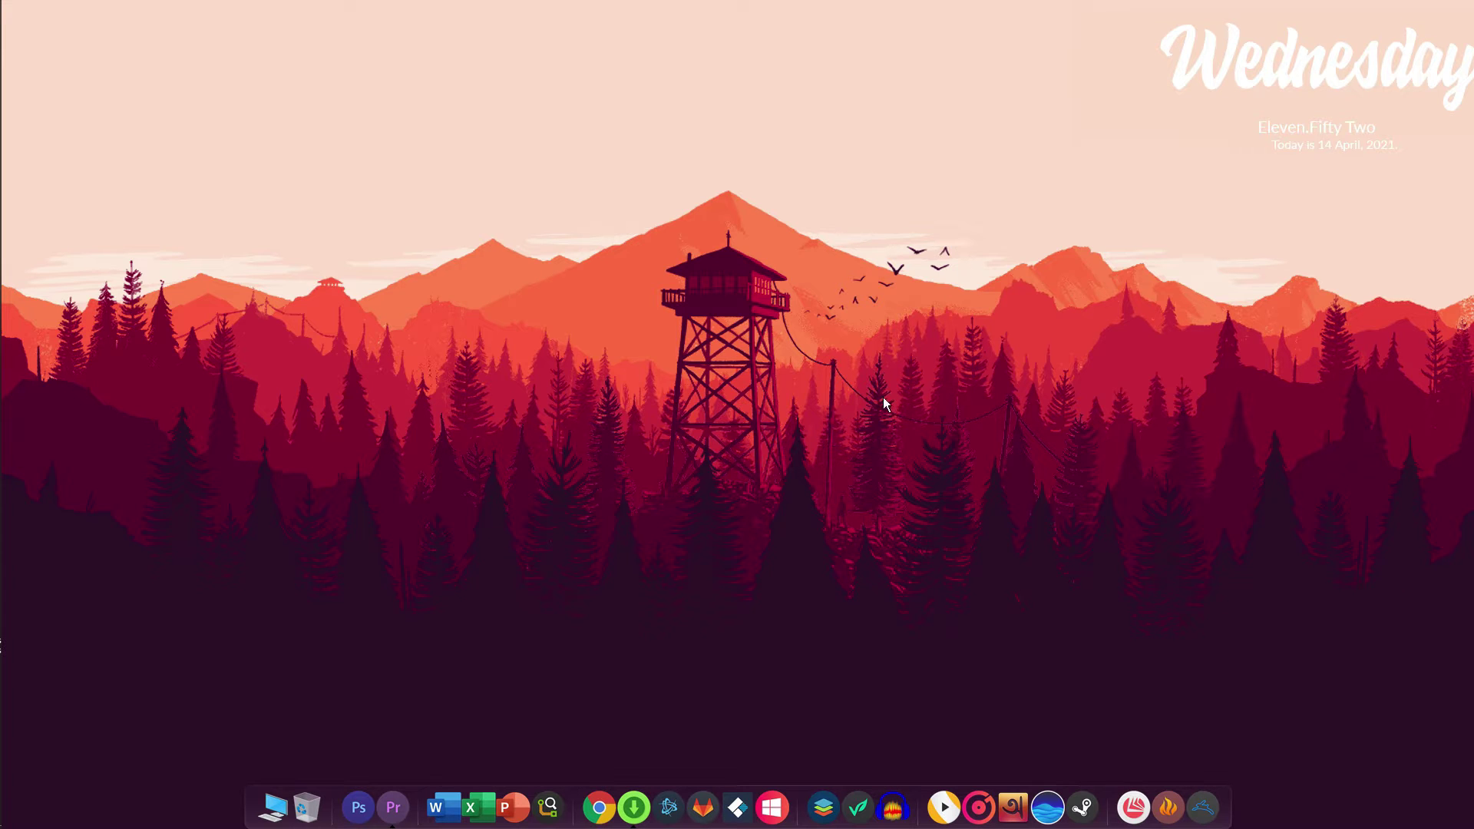
Open Chrome in a maximized window and search Google for "Rocksdanister"
left_click(599, 807)
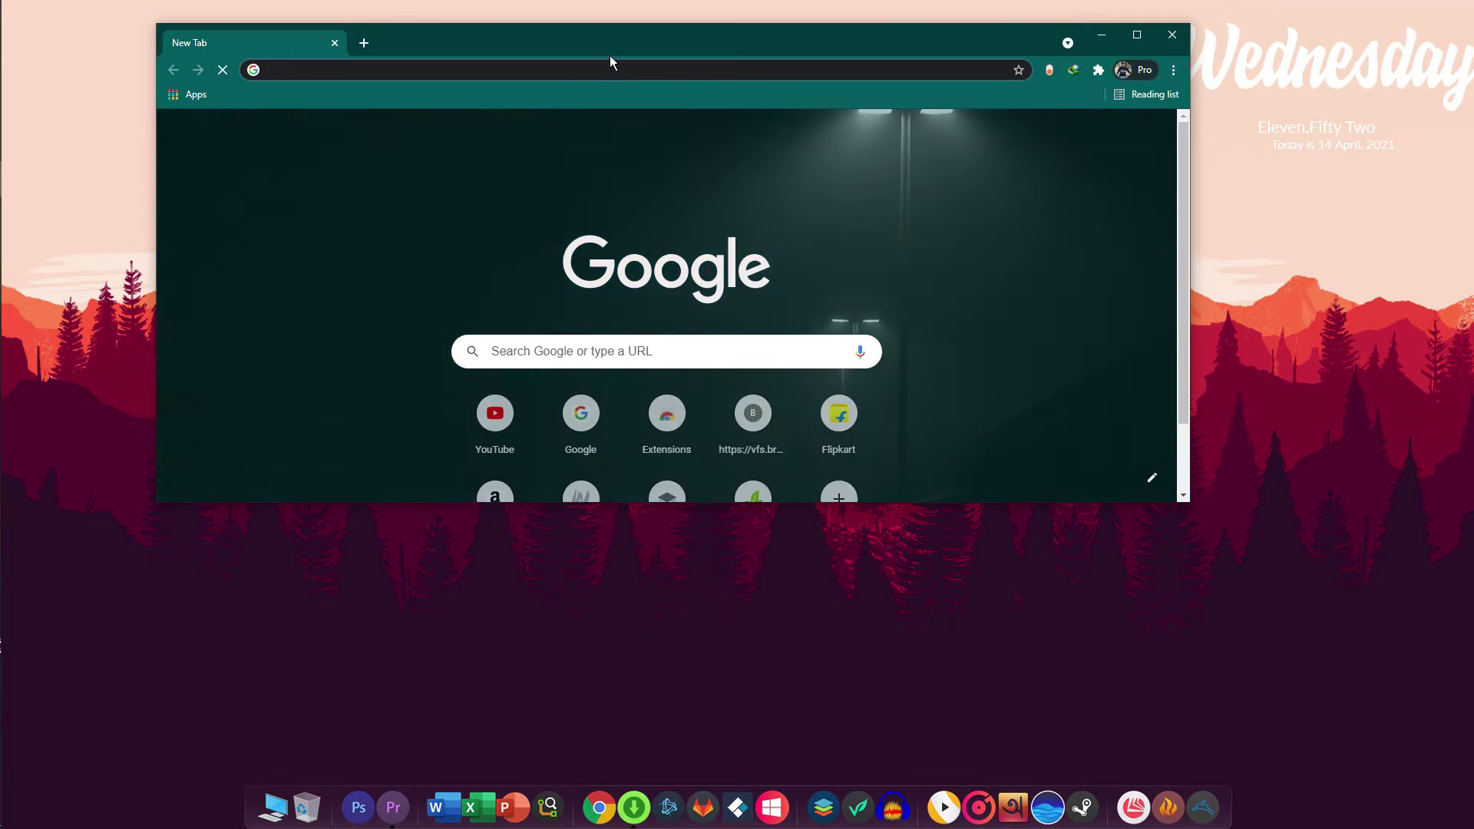
double_click(610, 40)
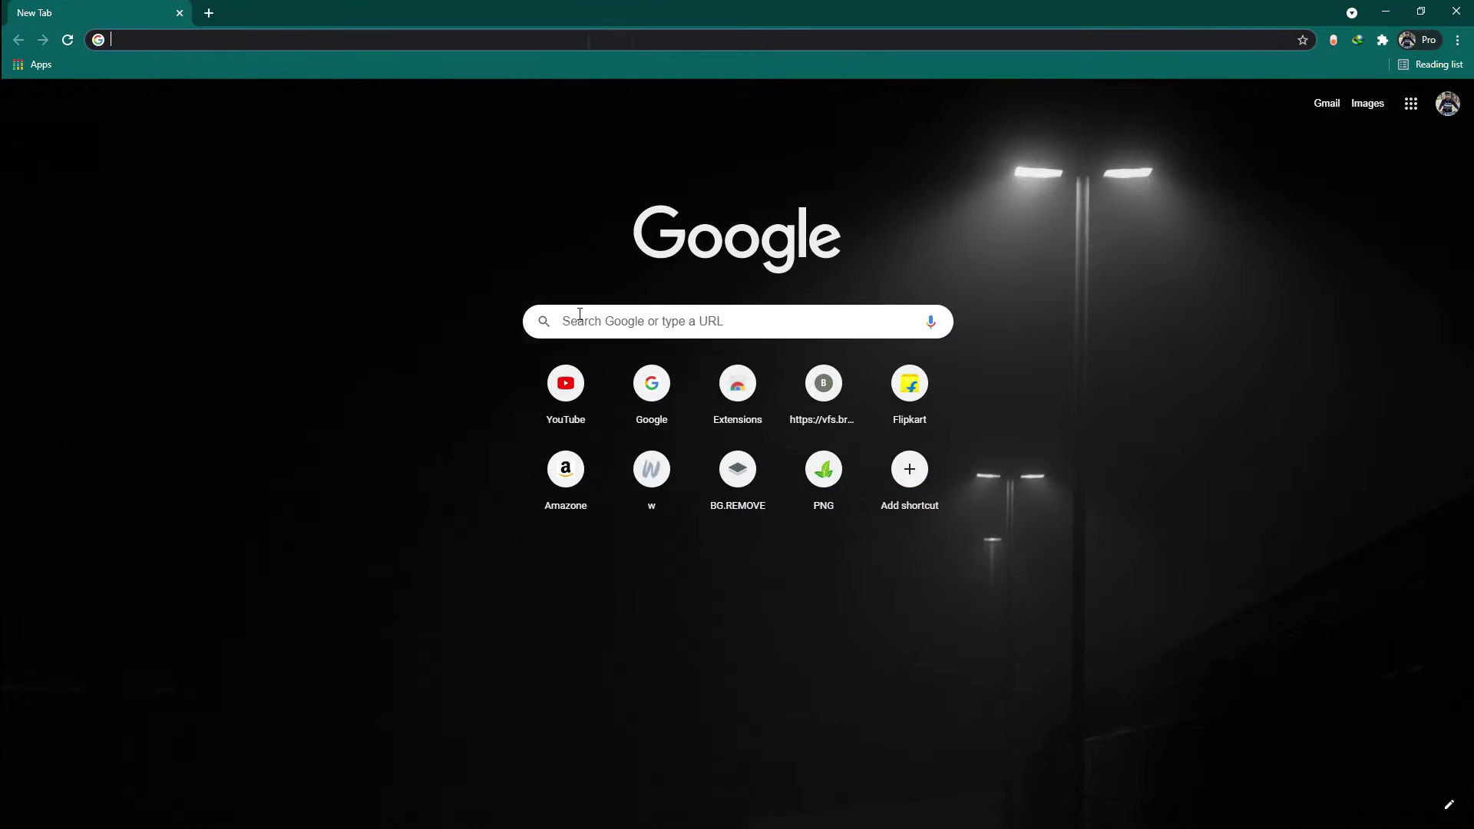
left_click(600, 320)
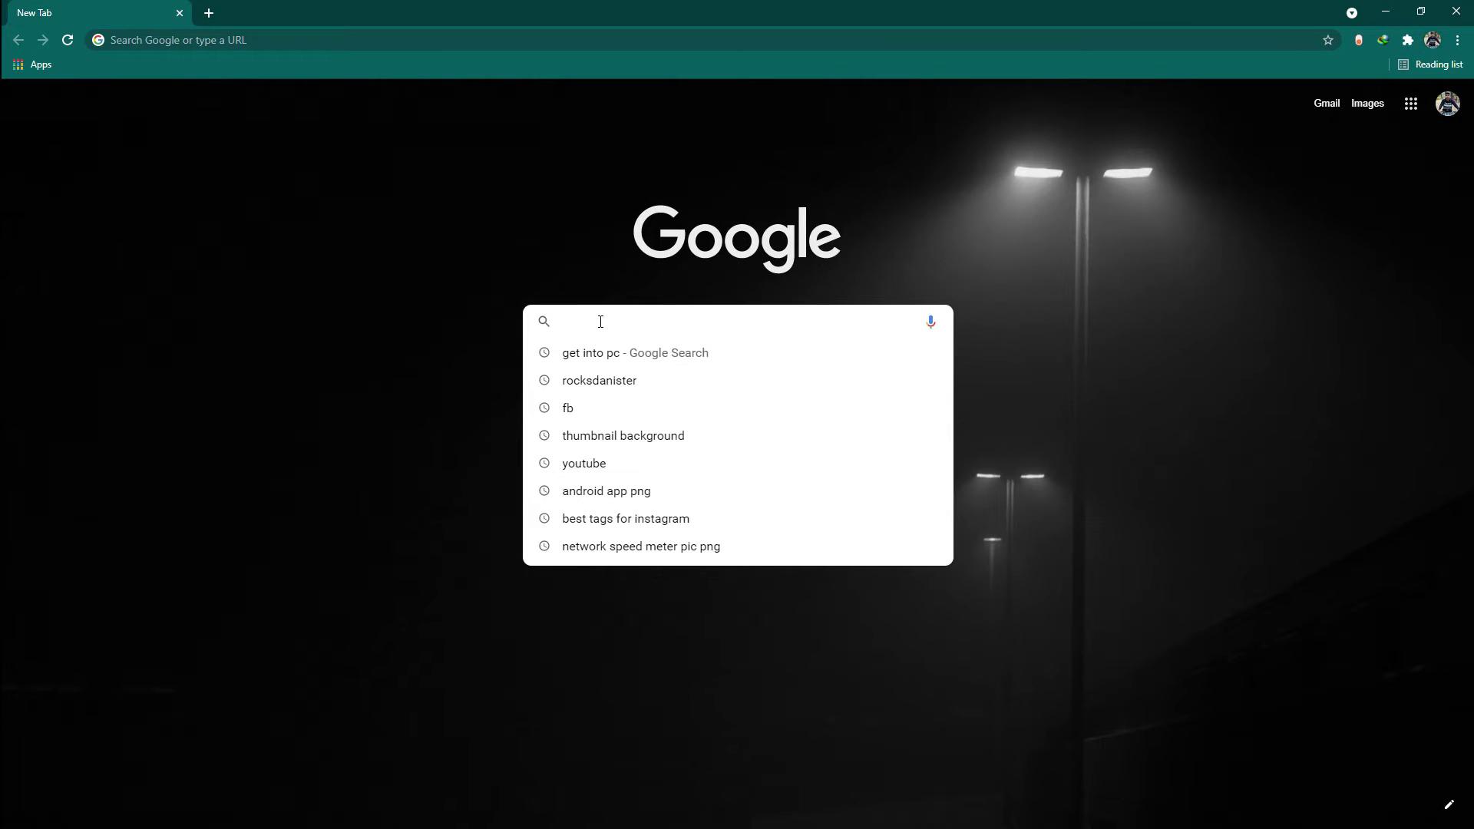
type("Rocks")
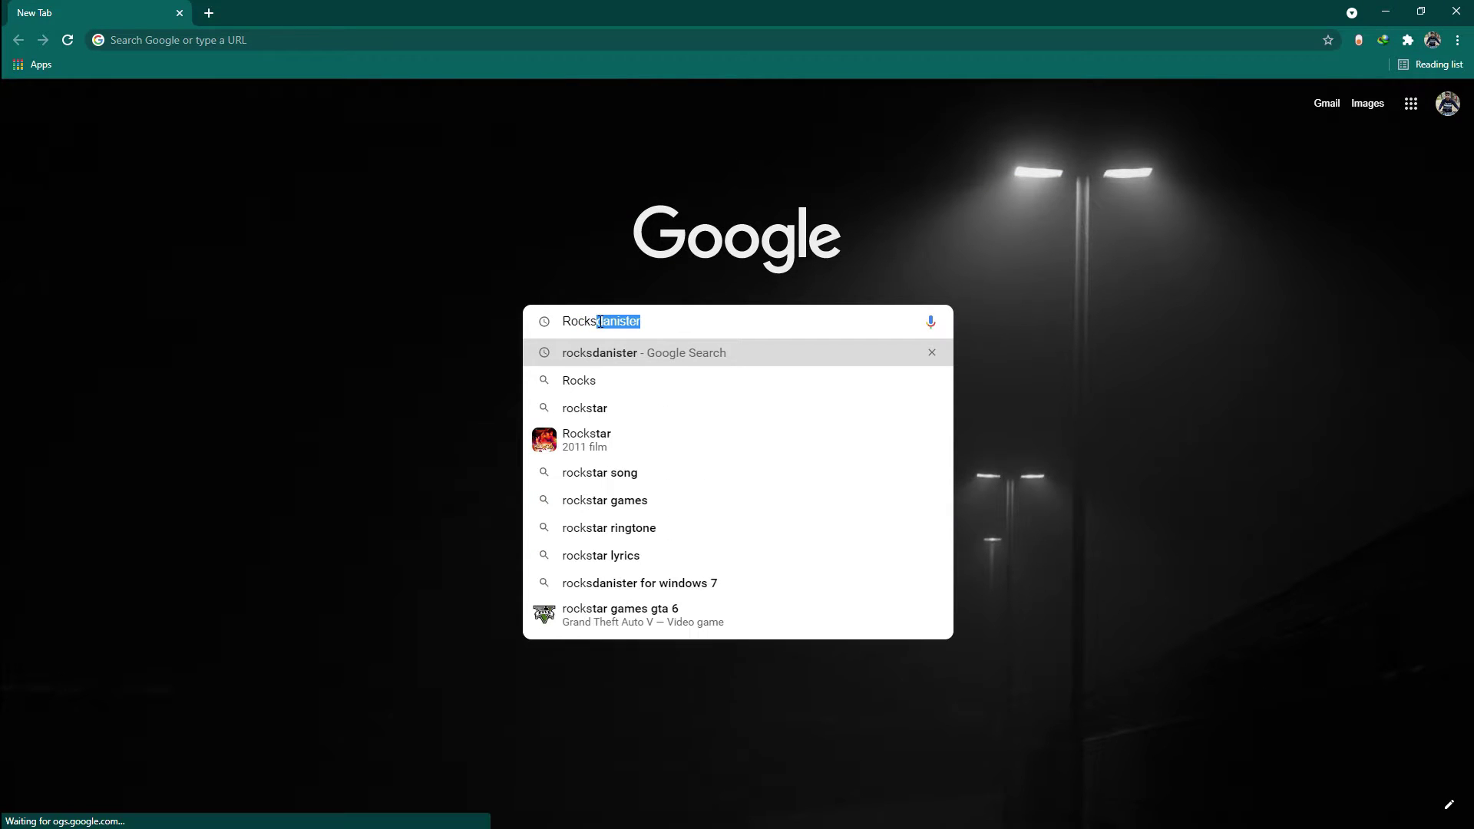
key("BackSpace")
type("da")
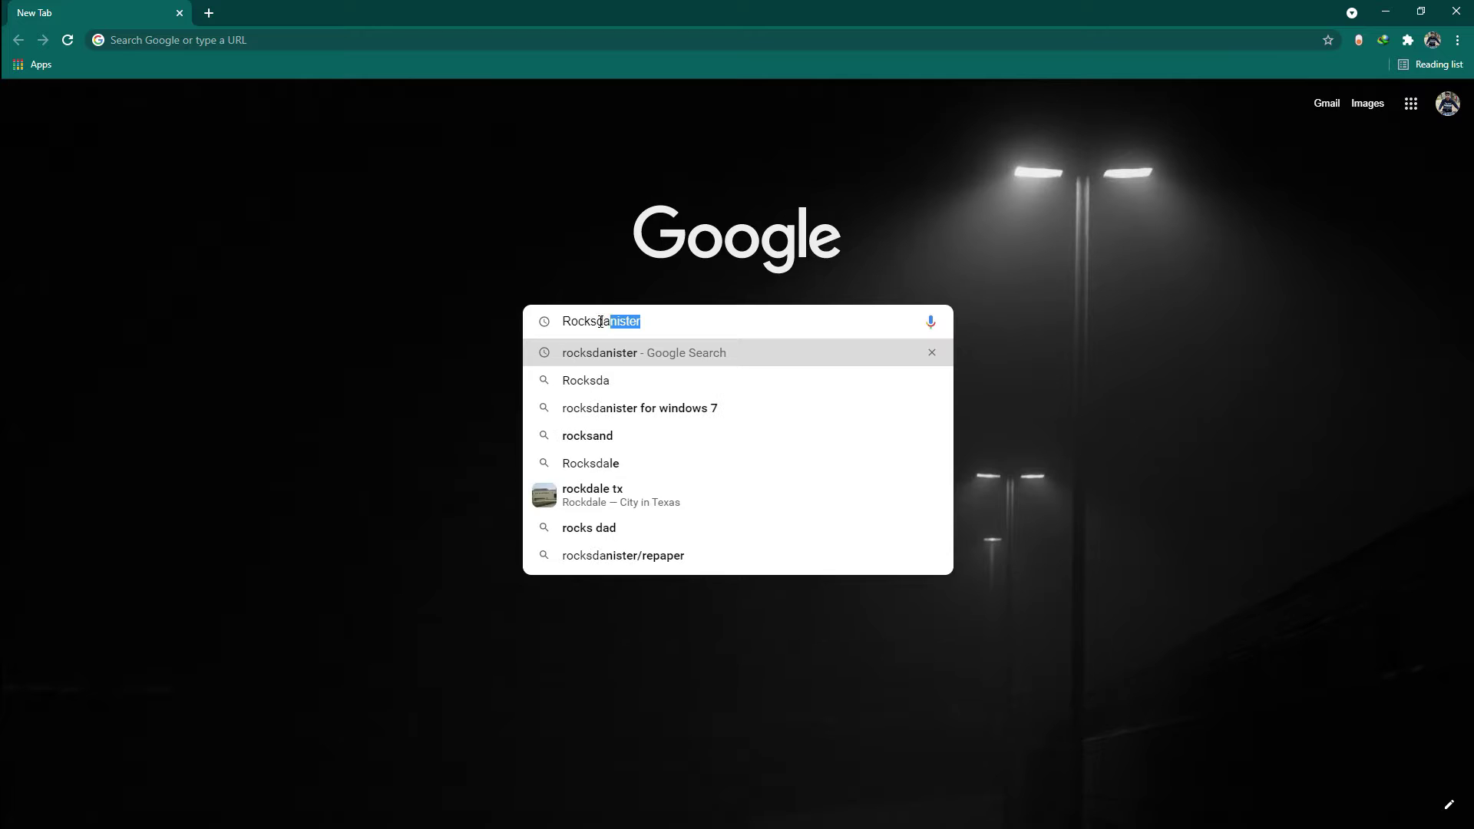
type("nister")
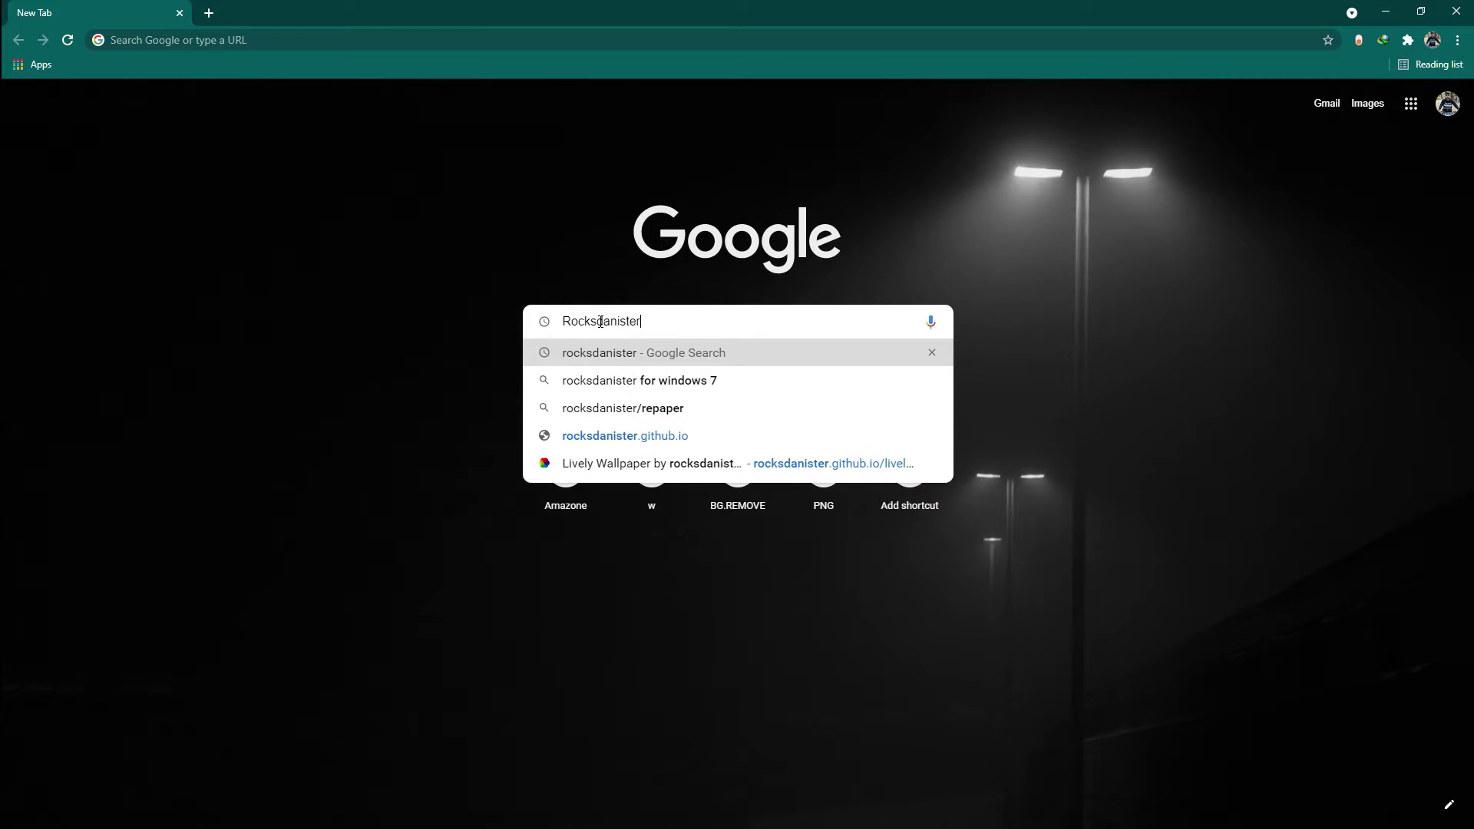
key("Return")
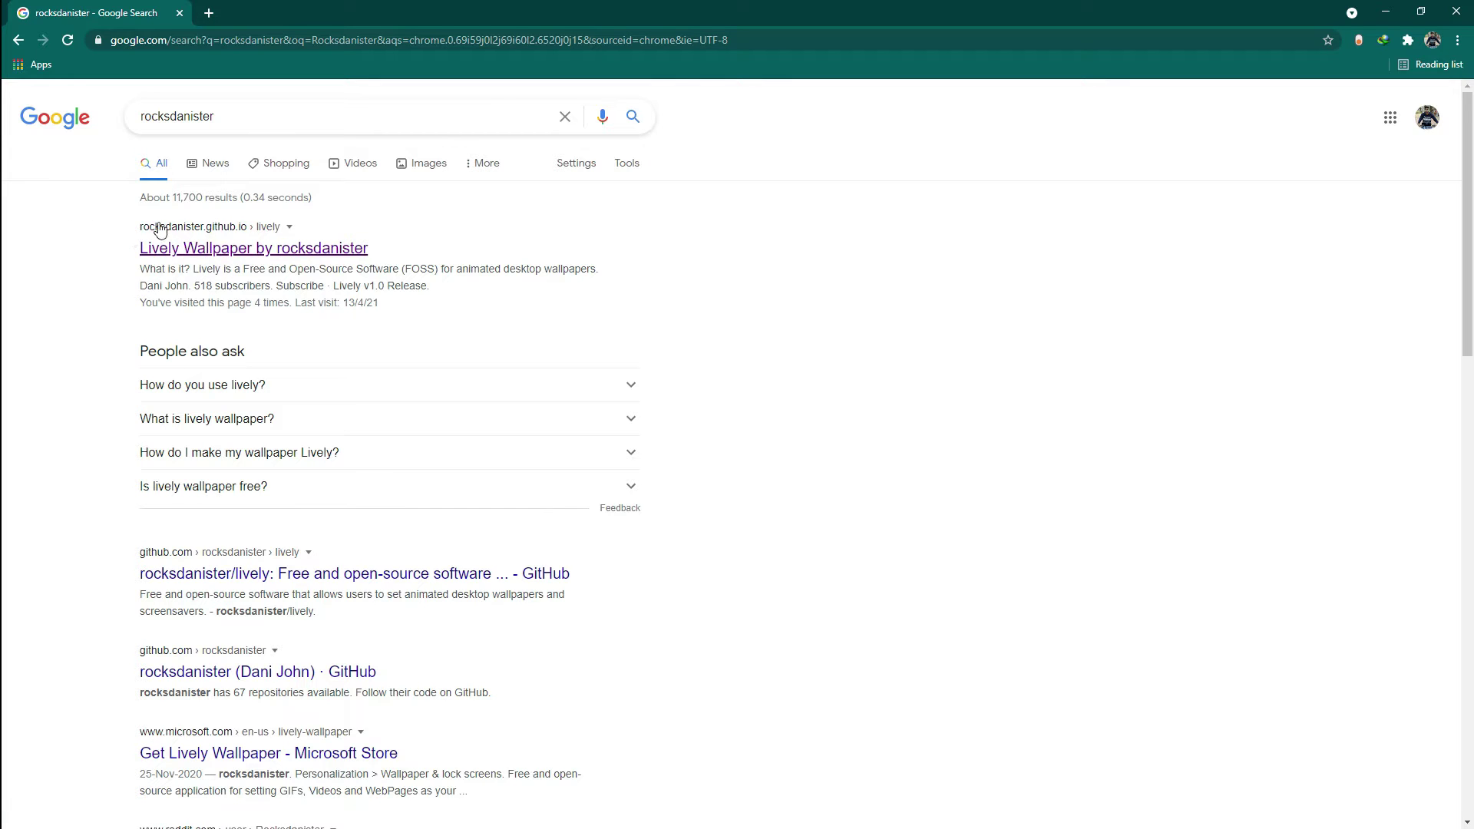
Download the Lively Wallpaper v1.3.0.0 installer from the rocksdanister.github.io/lively site and open the folder containing it
left_click(220, 256)
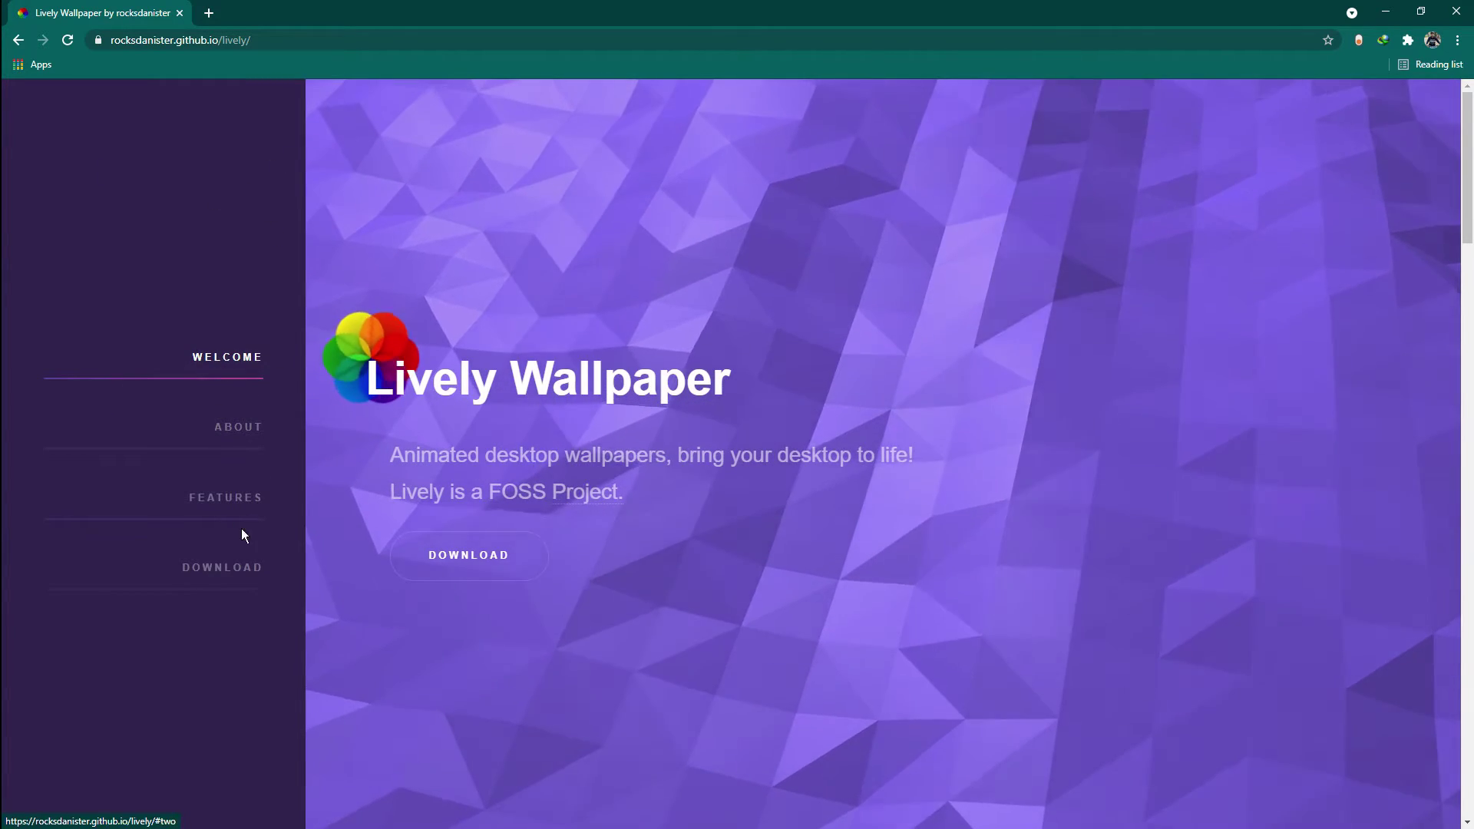
left_click(217, 572)
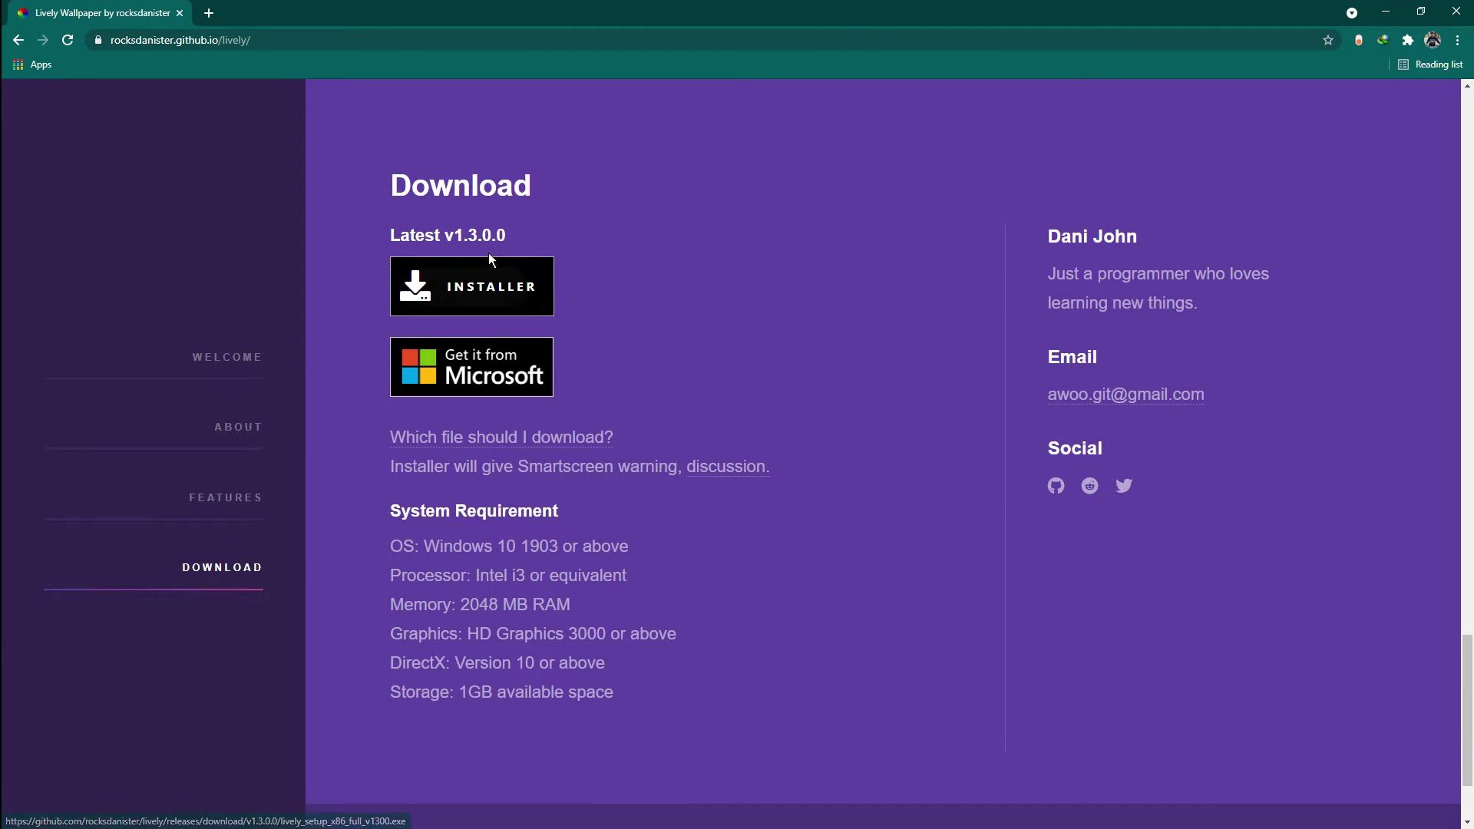
left_click(472, 293)
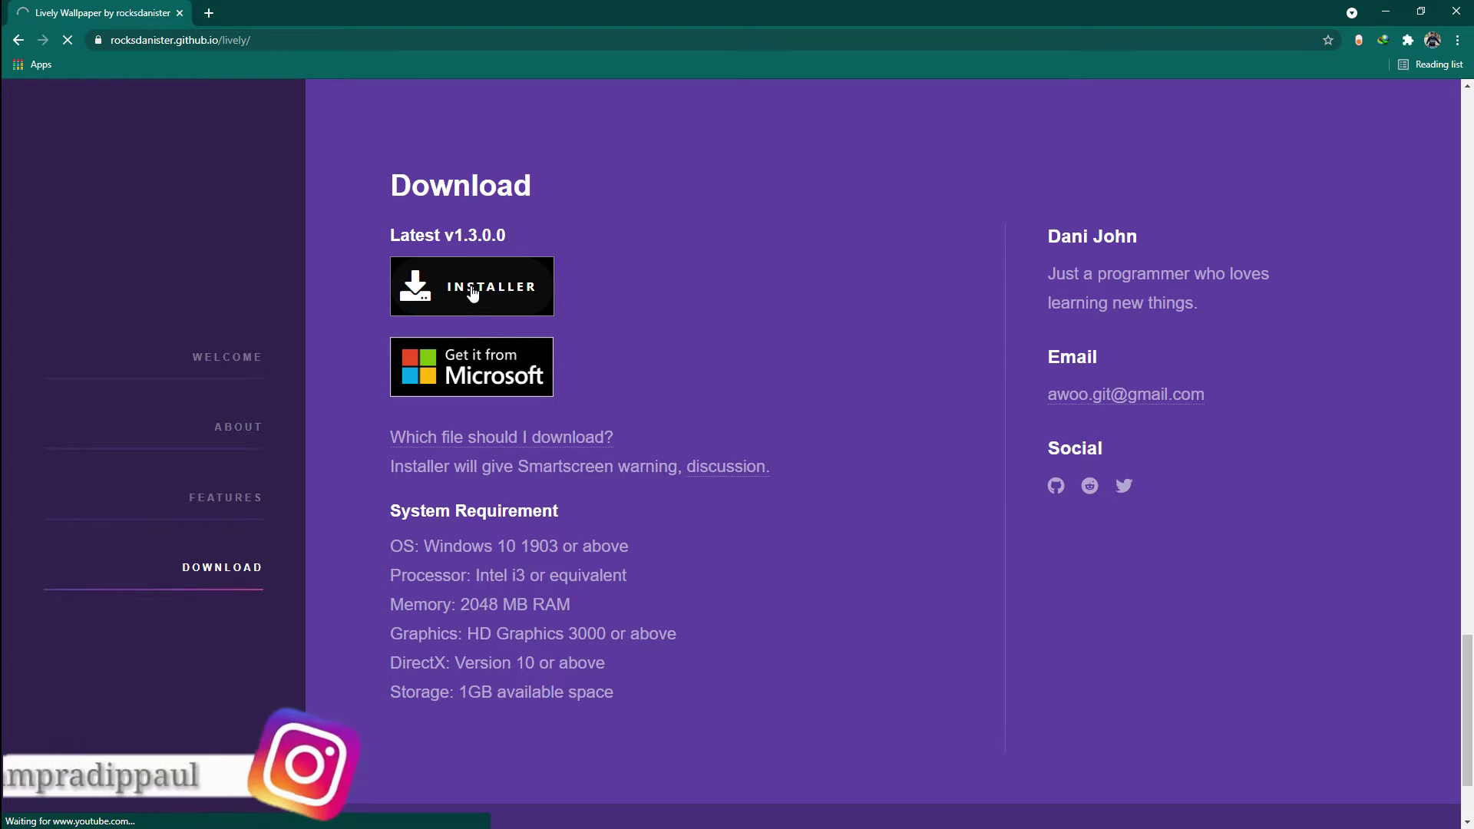
left_click(418, 302)
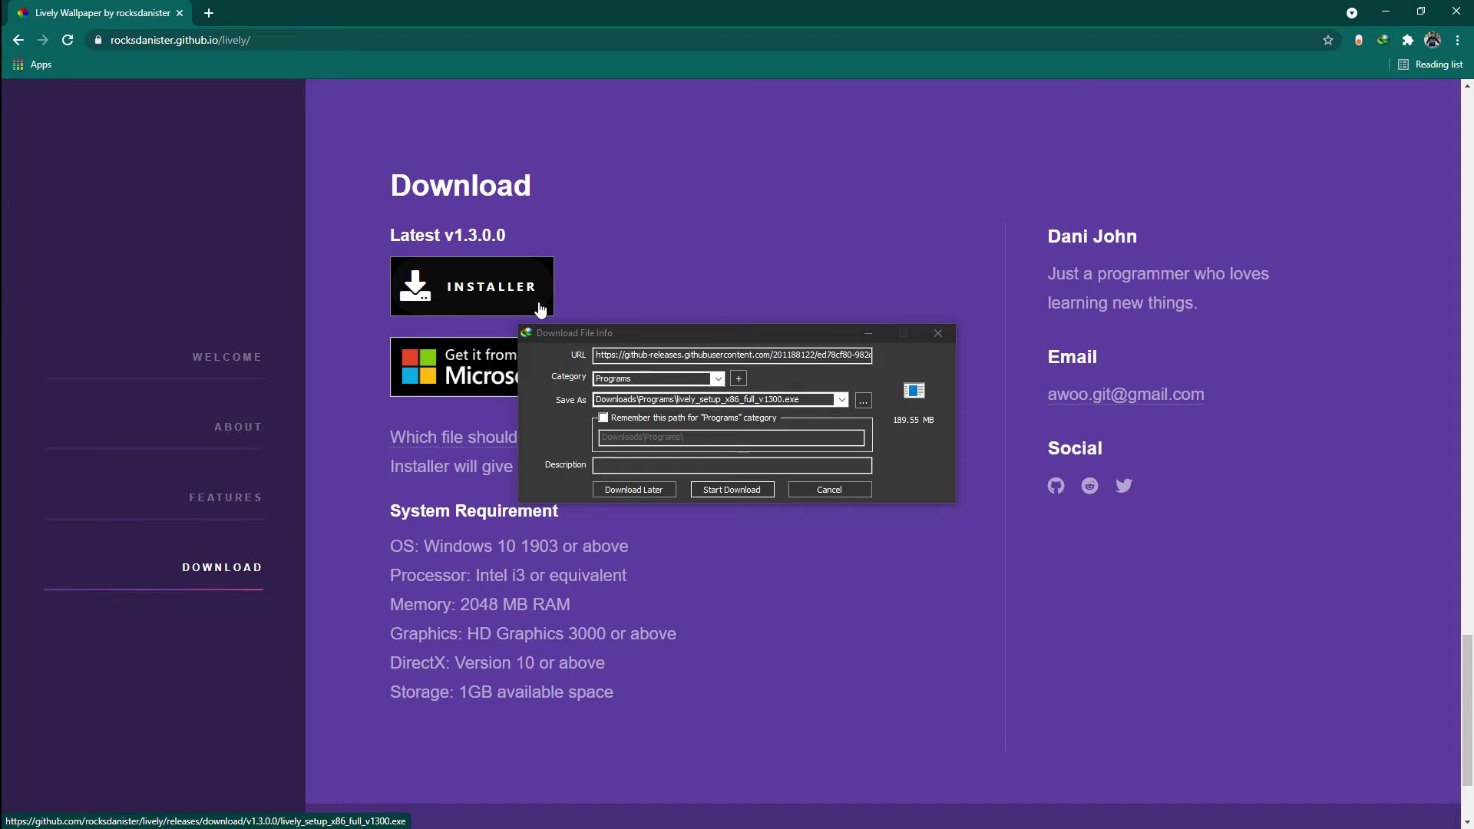
left_click(729, 489)
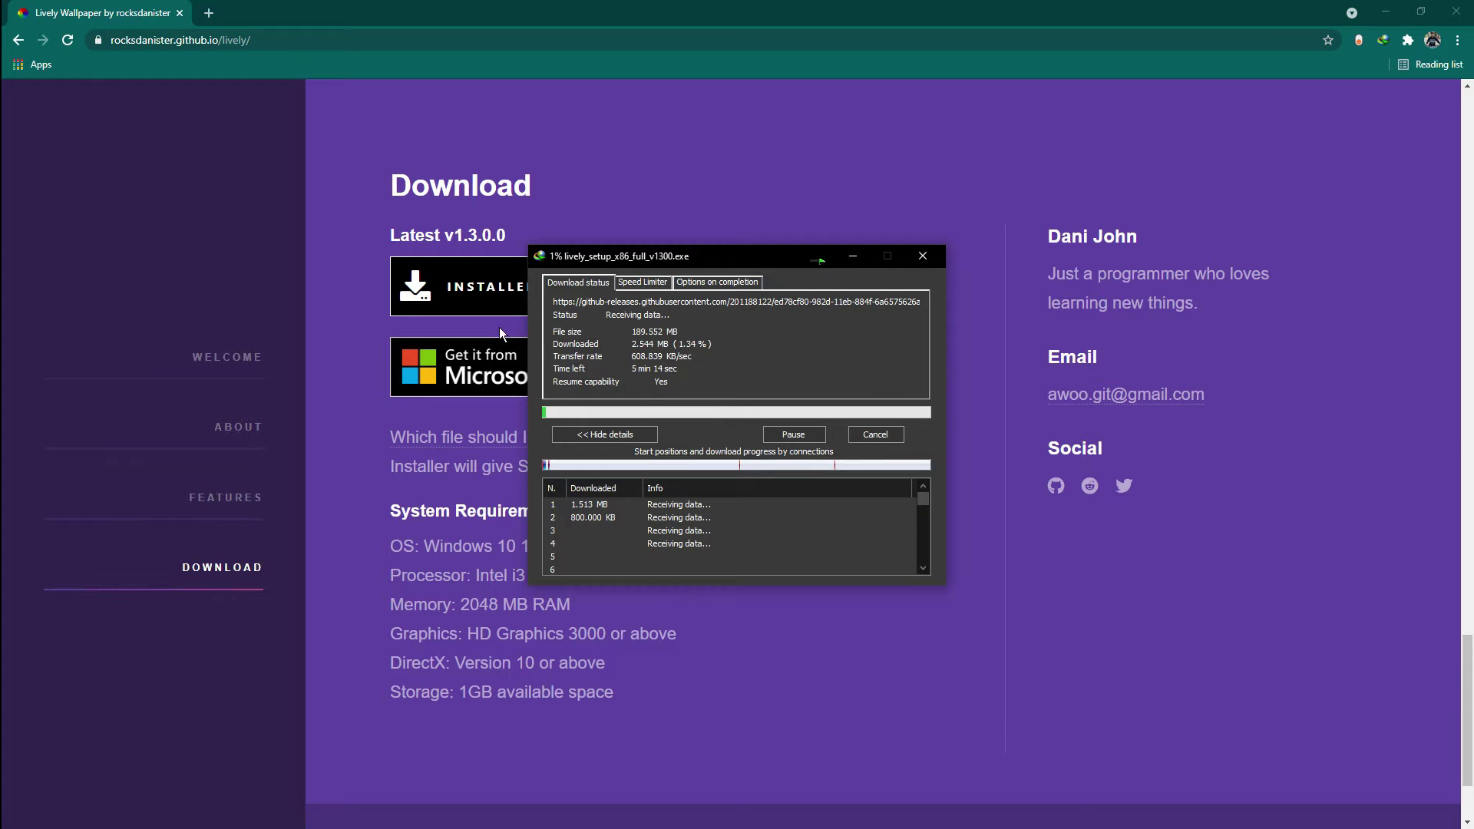
left_click_drag(737, 257, 705, 256)
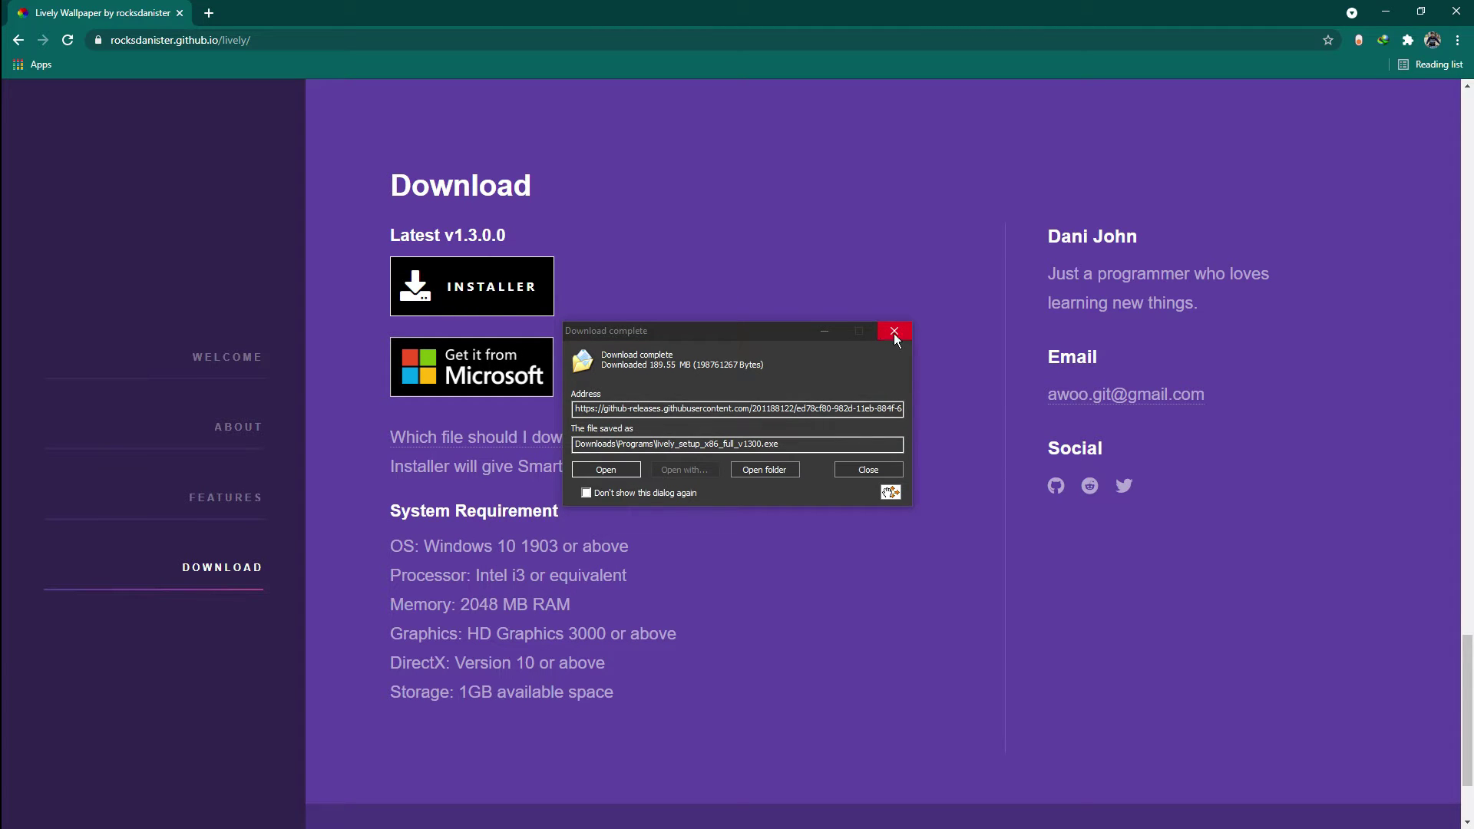
left_click(760, 470)
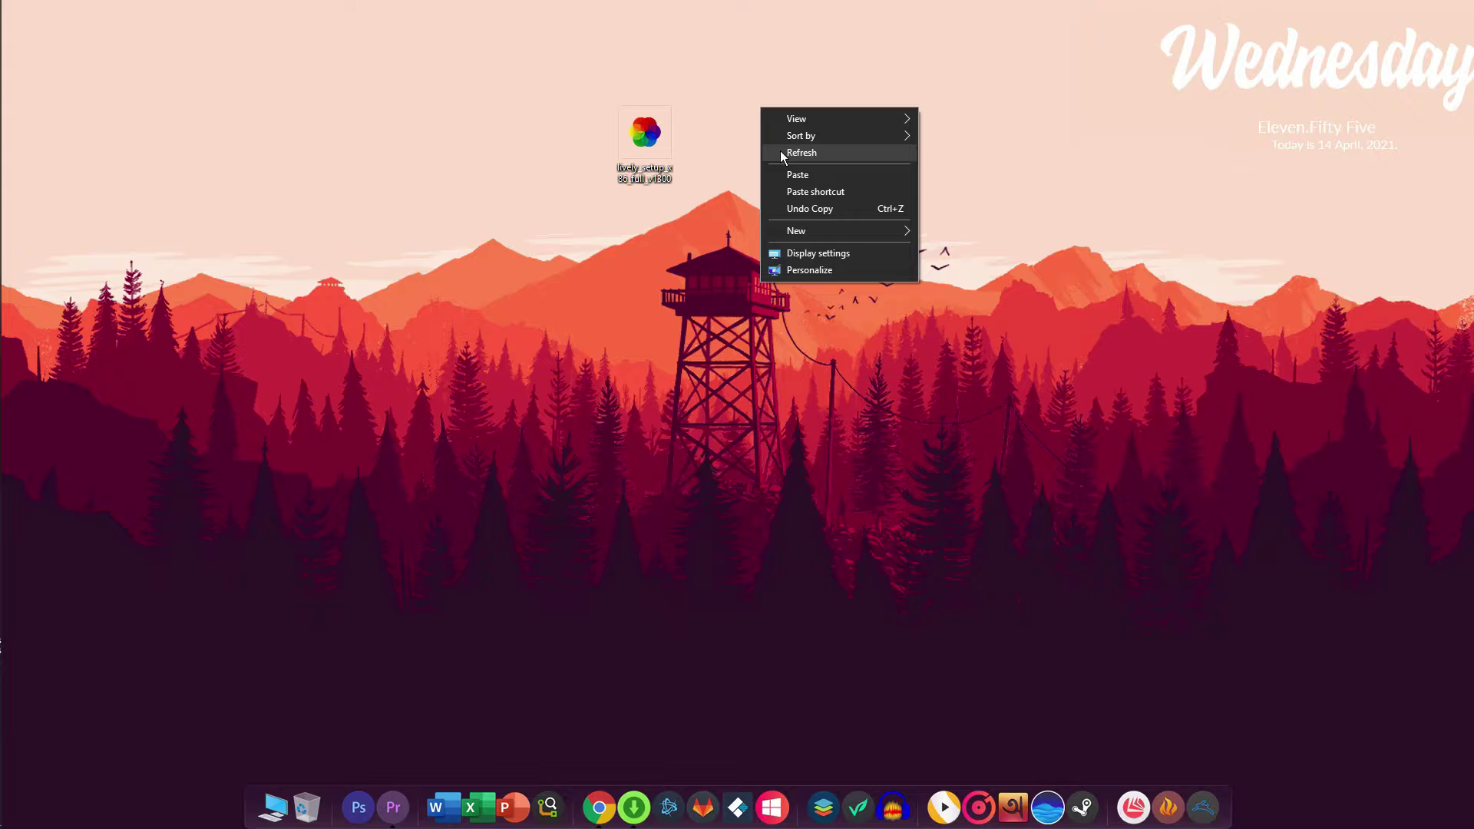
Run lively_setup_x86_full_v1300 from the desktop as administrator, choosing installation for all users and English as the setup language
left_click(791, 154)
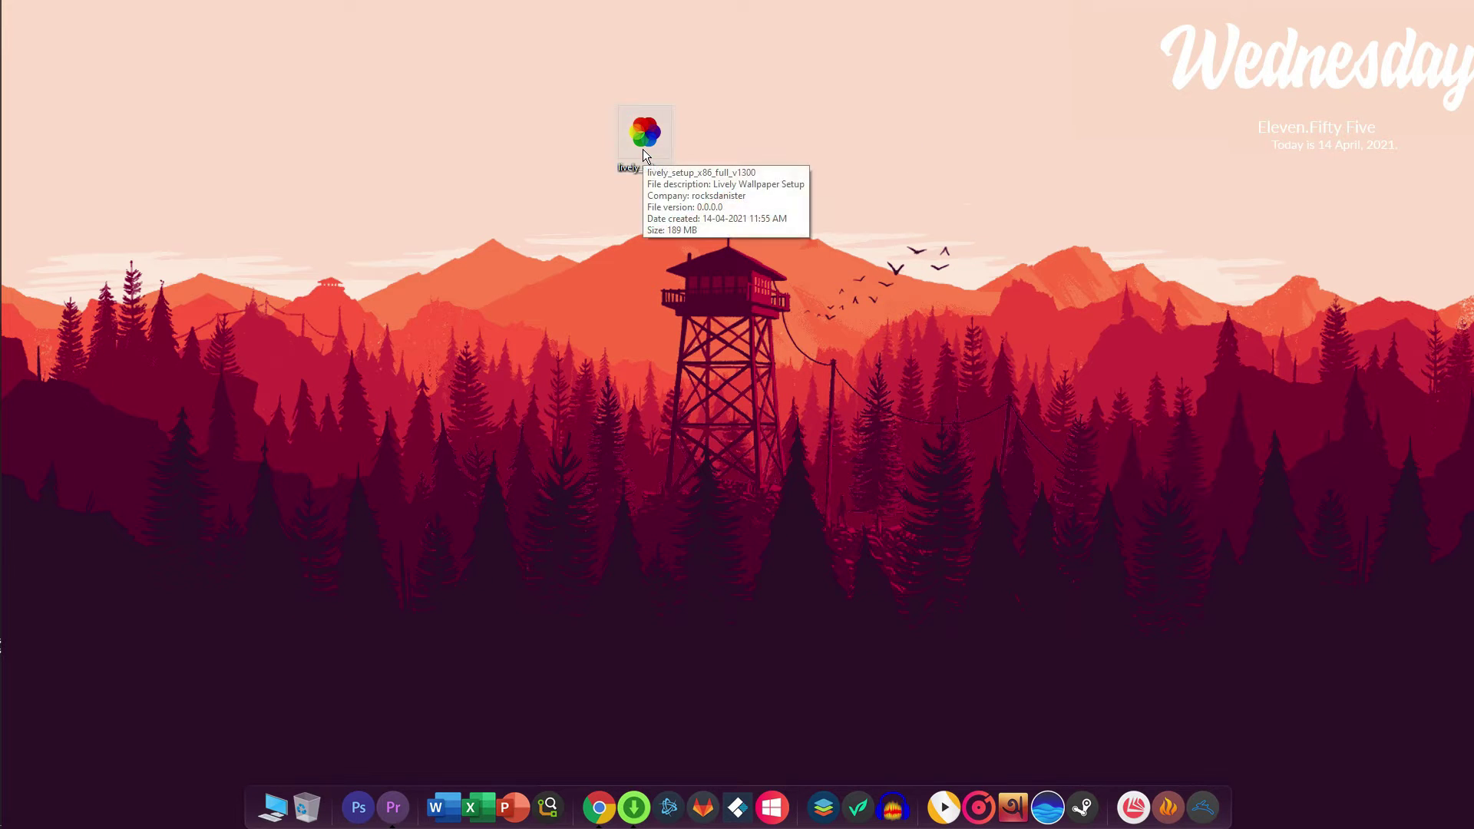
right_click(644, 150)
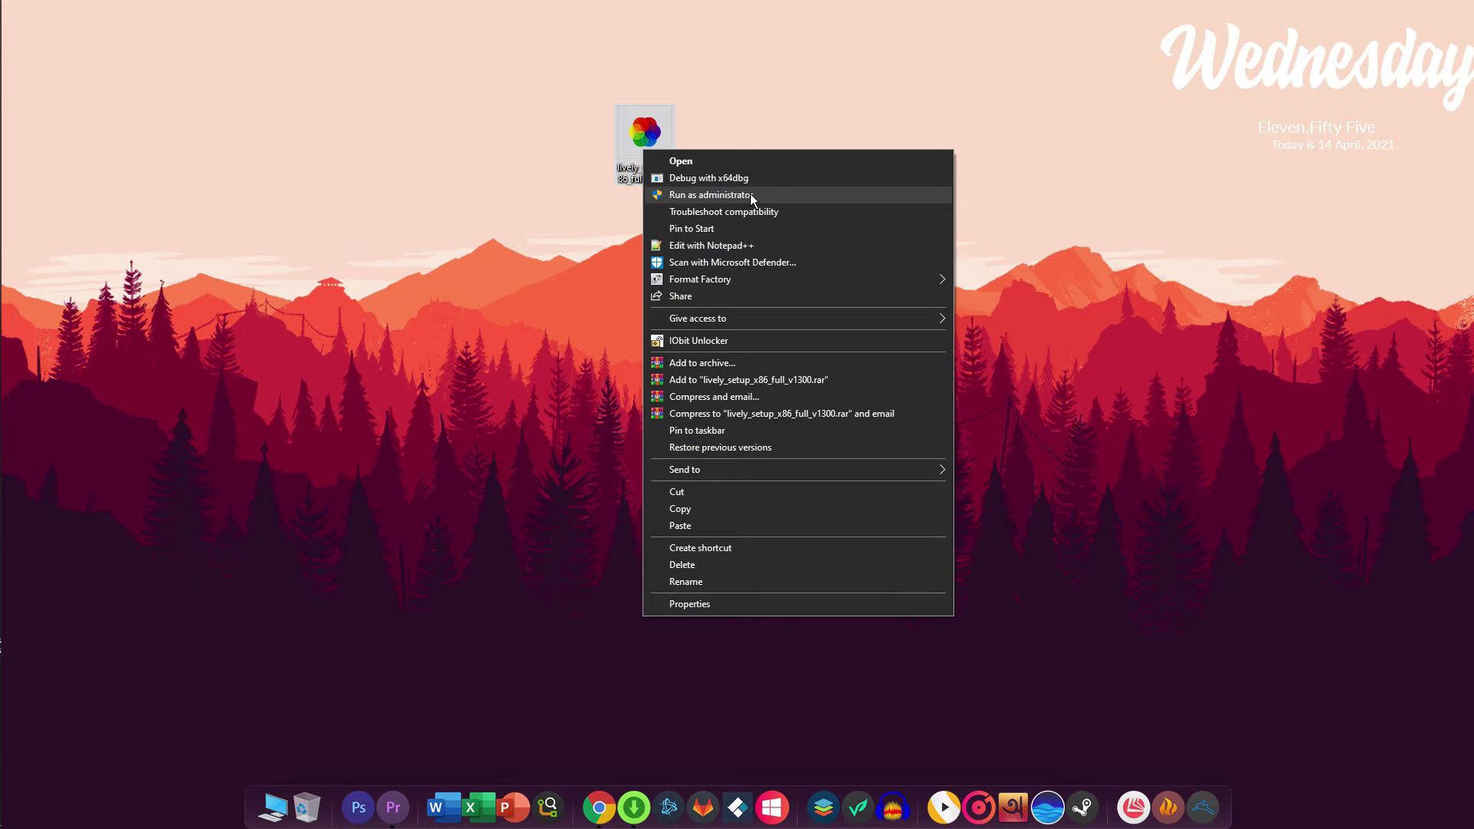
left_click(711, 195)
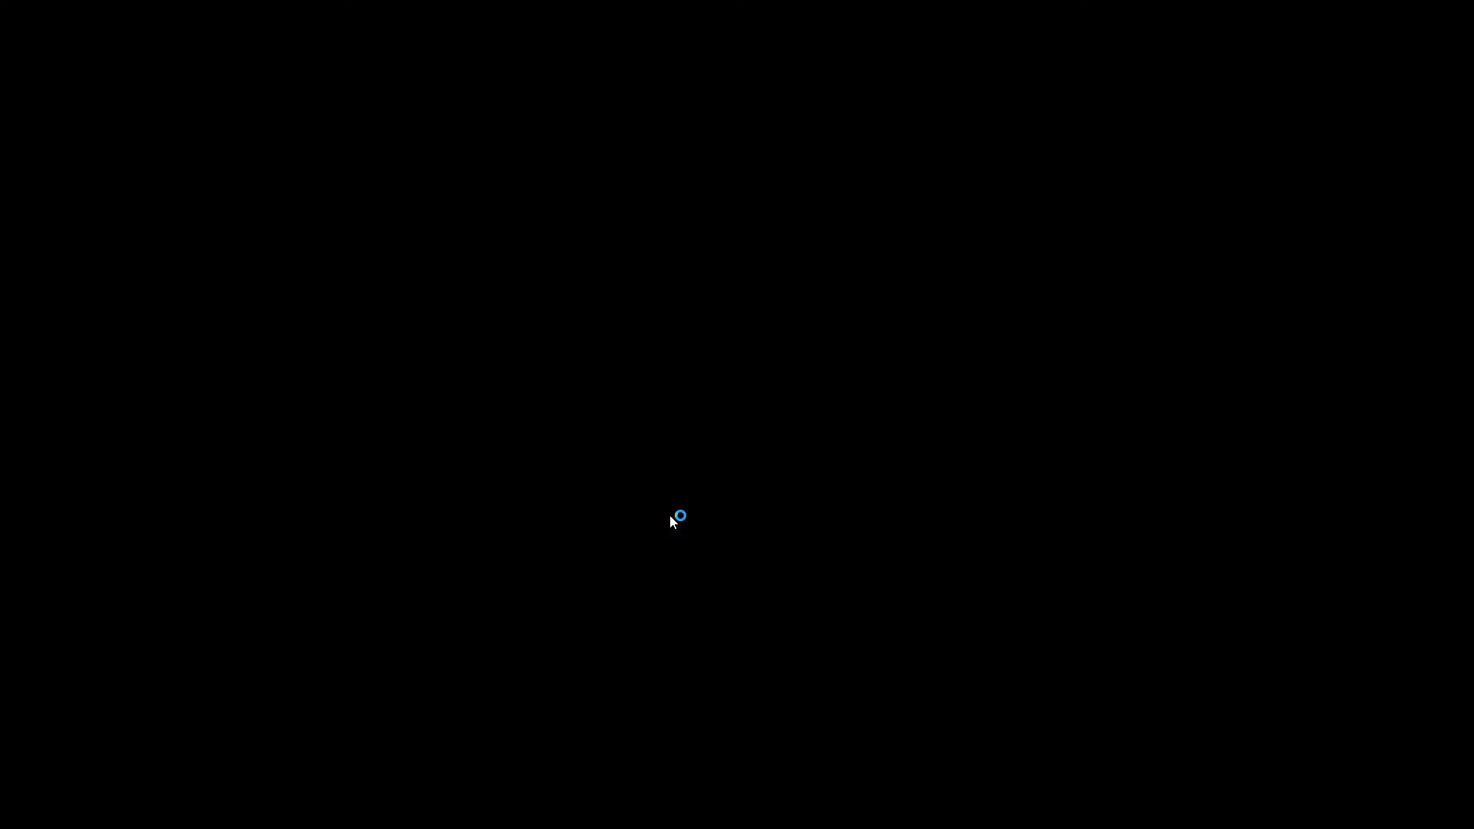
left_click(671, 515)
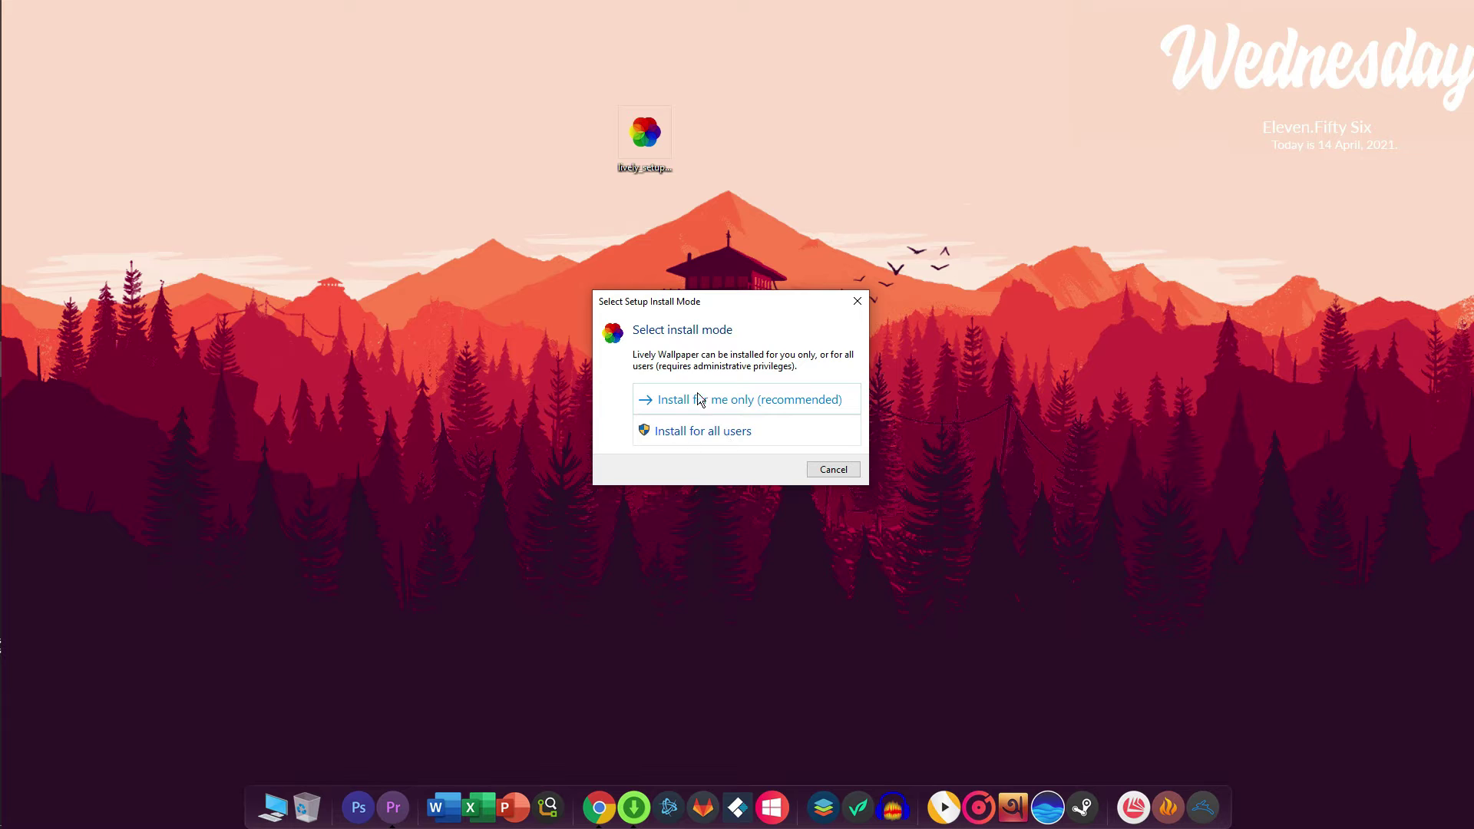
left_click(693, 431)
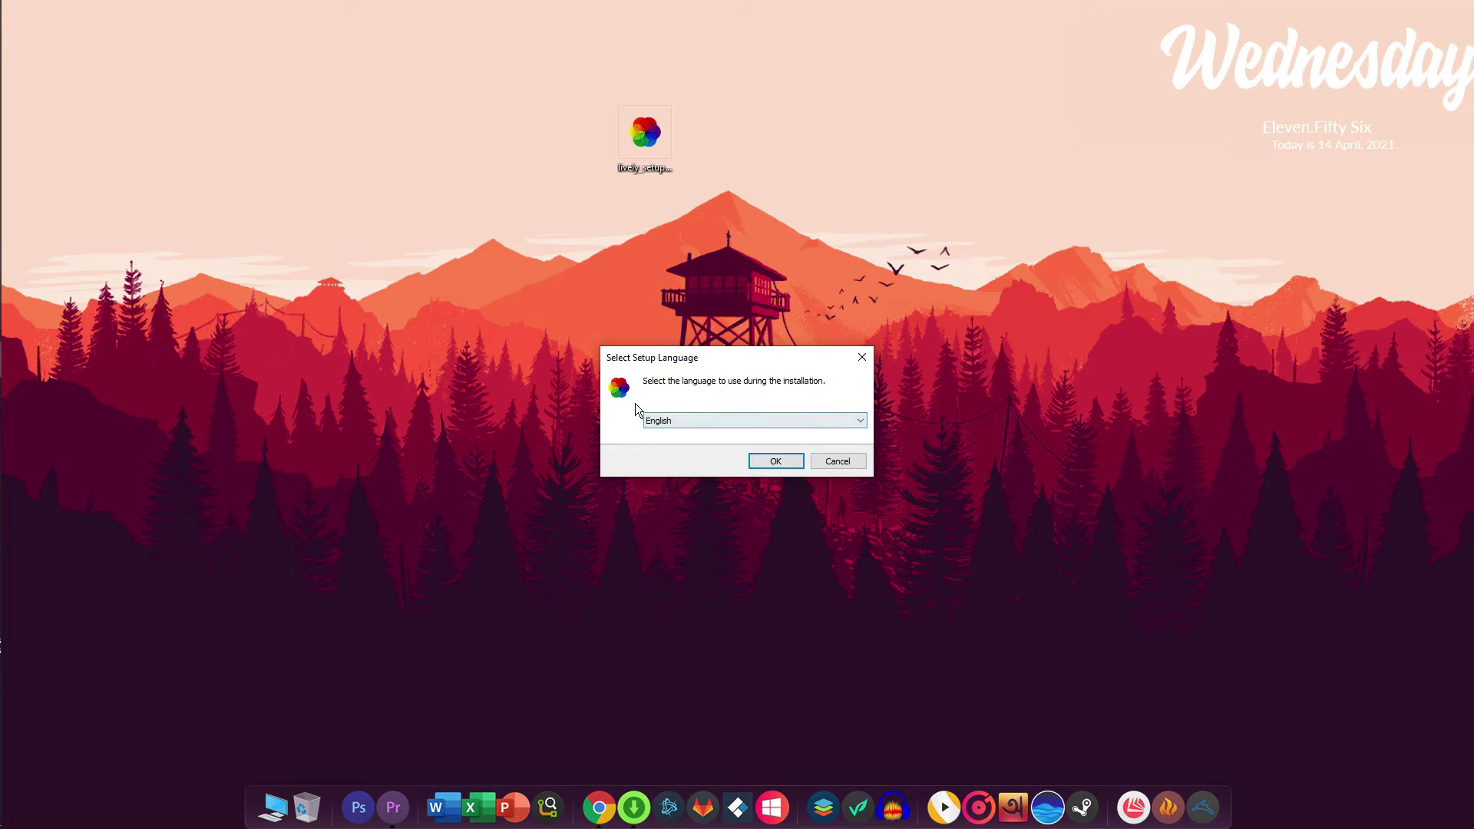
left_click(770, 461)
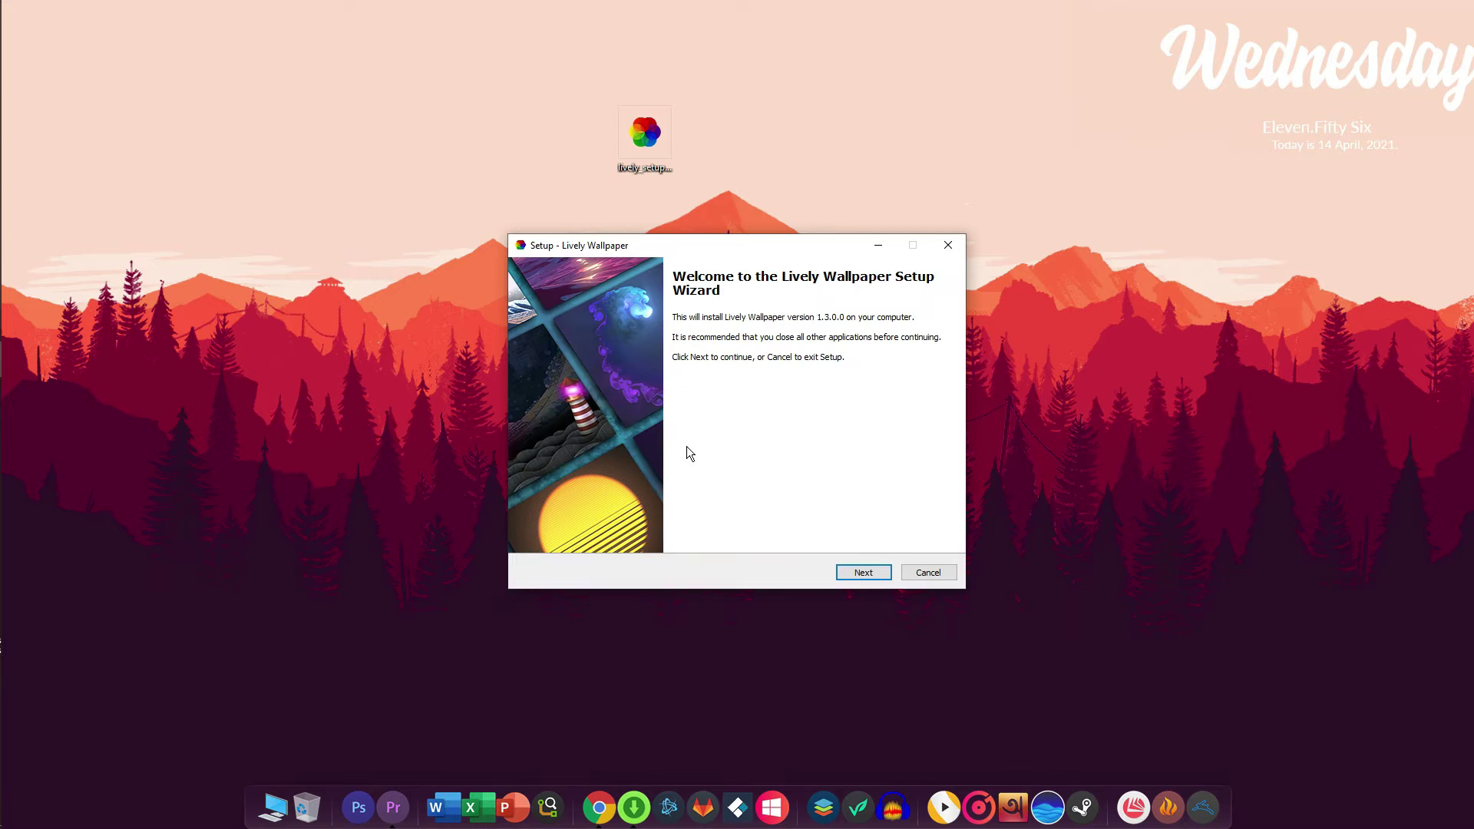
Accept the licence agreement and install to C:\Program Files (x86)\Lively Wallpaper with a desktop shortcut and Start with Windows enabled
left_click(849, 572)
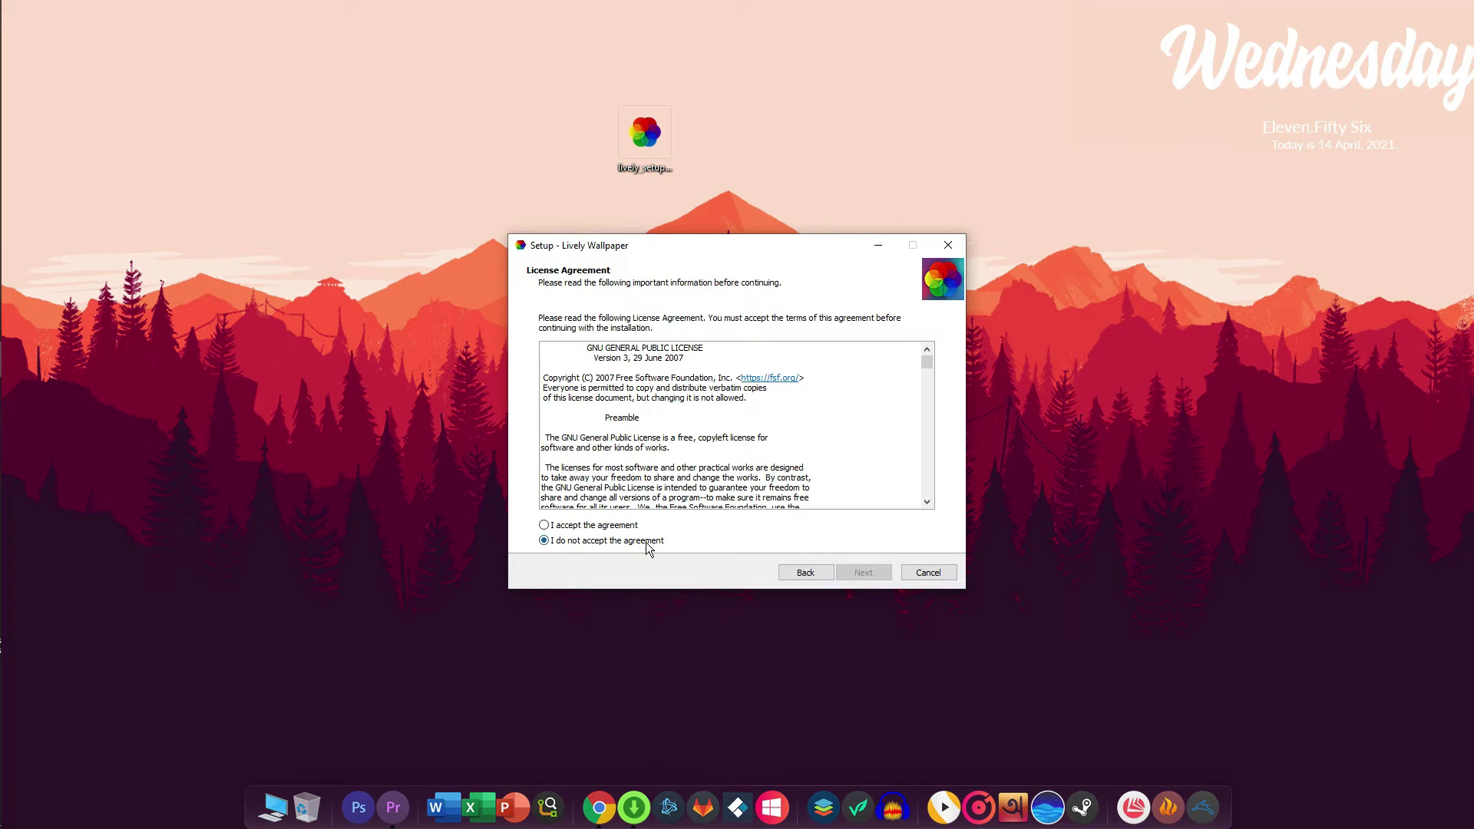
left_click(579, 528)
left_click(867, 573)
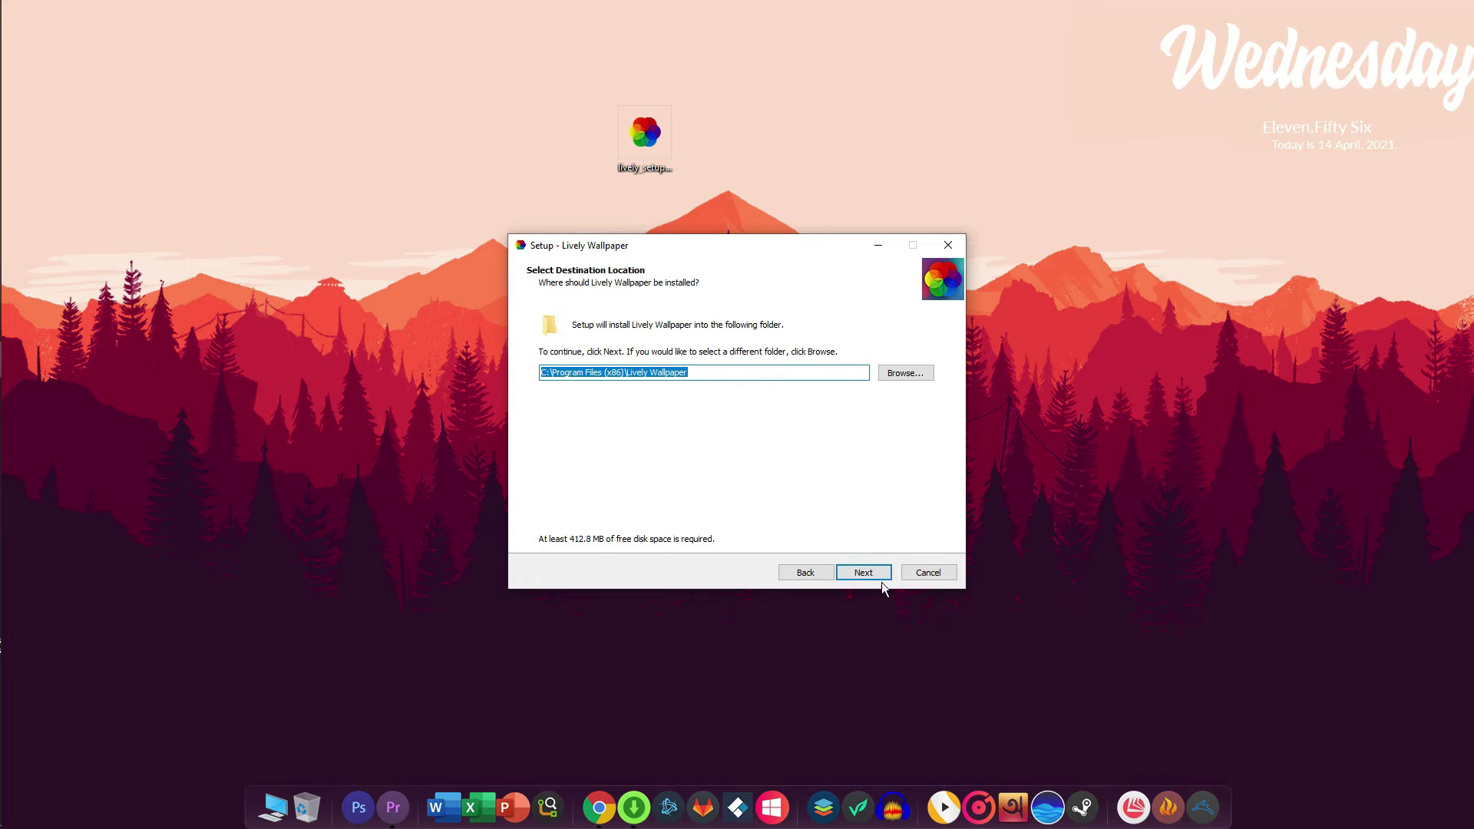
left_click(879, 577)
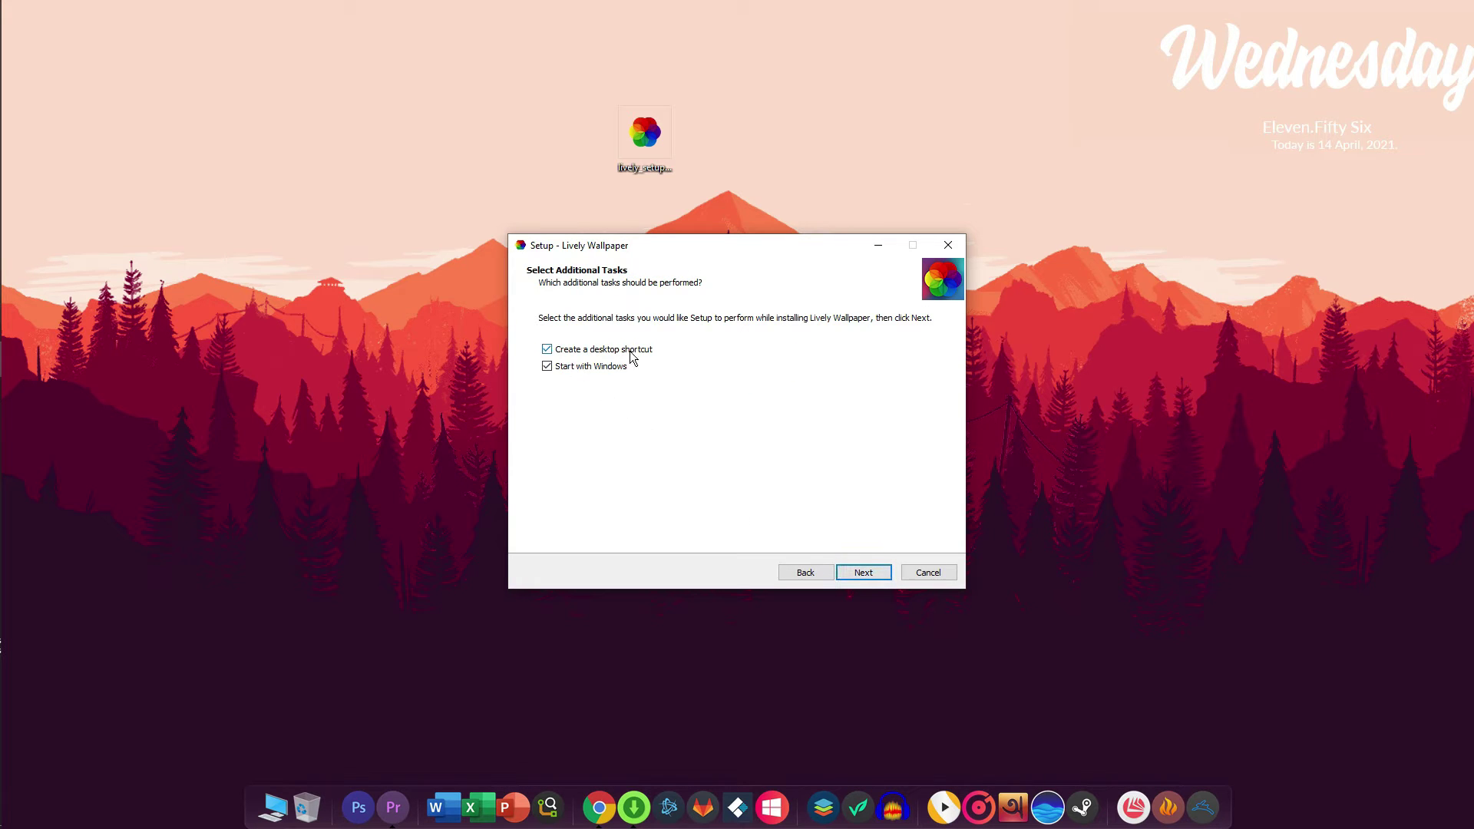
left_click(866, 576)
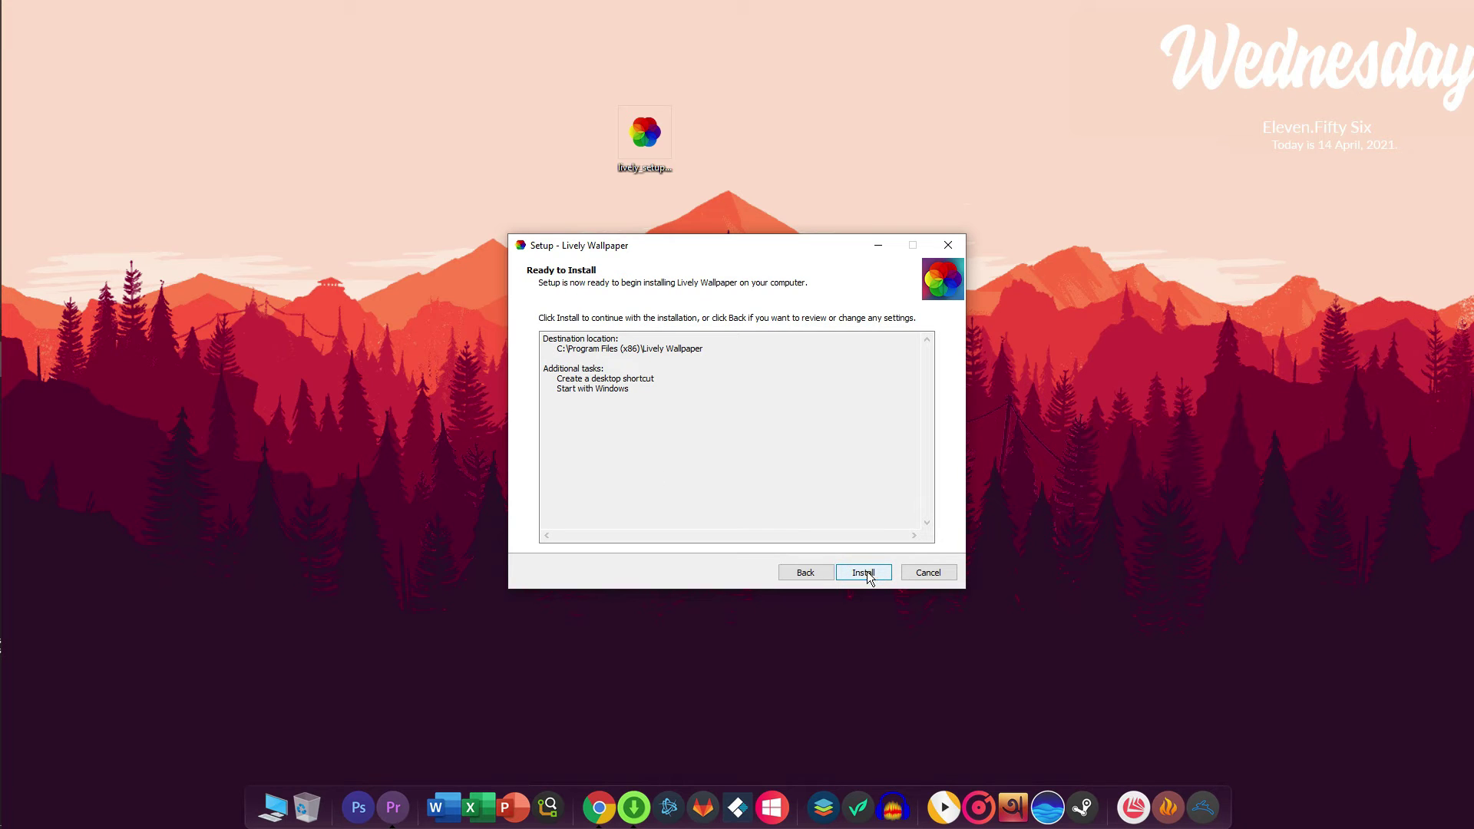
left_click(868, 572)
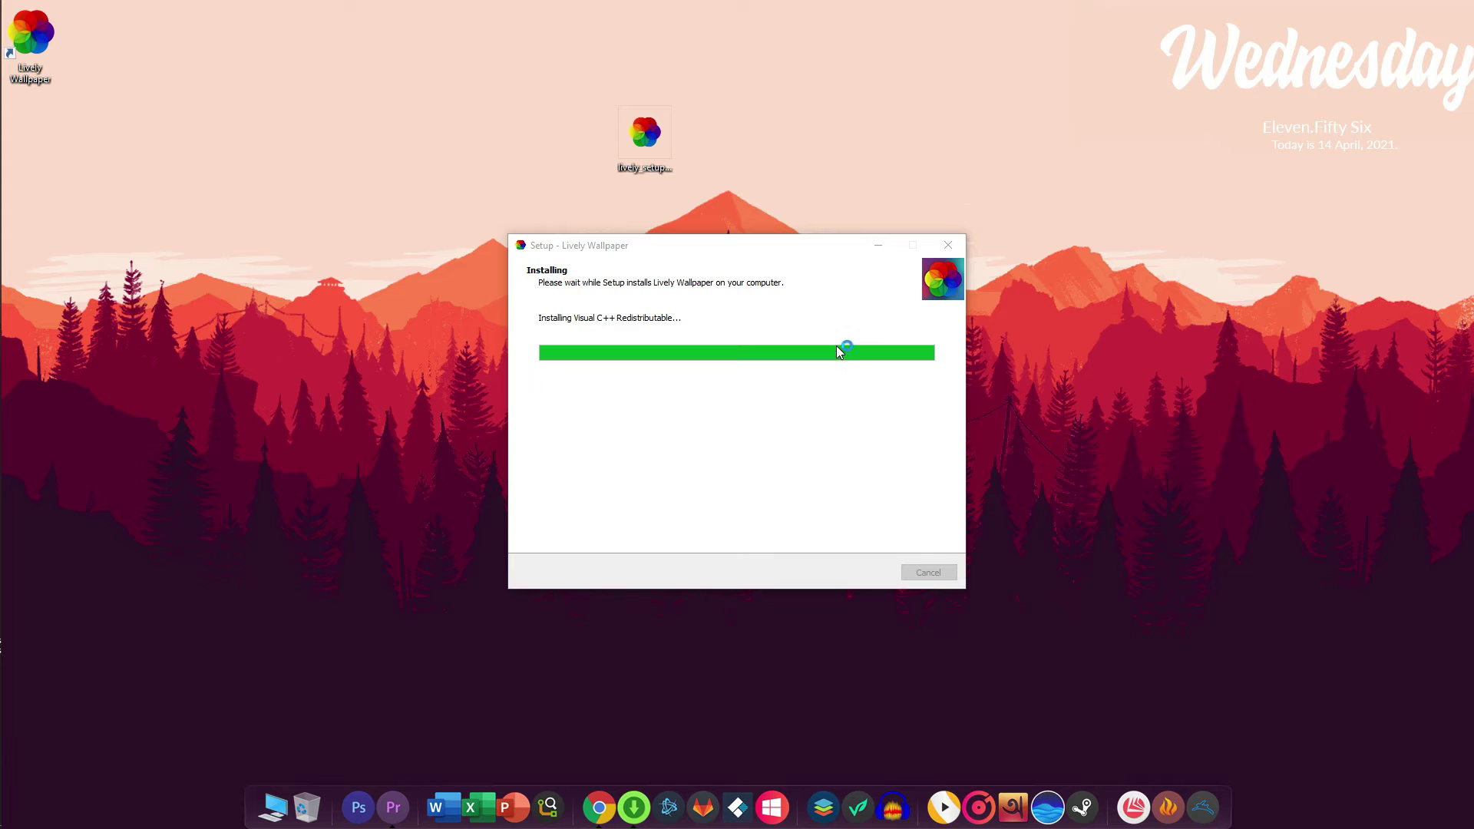
right_click(842, 188)
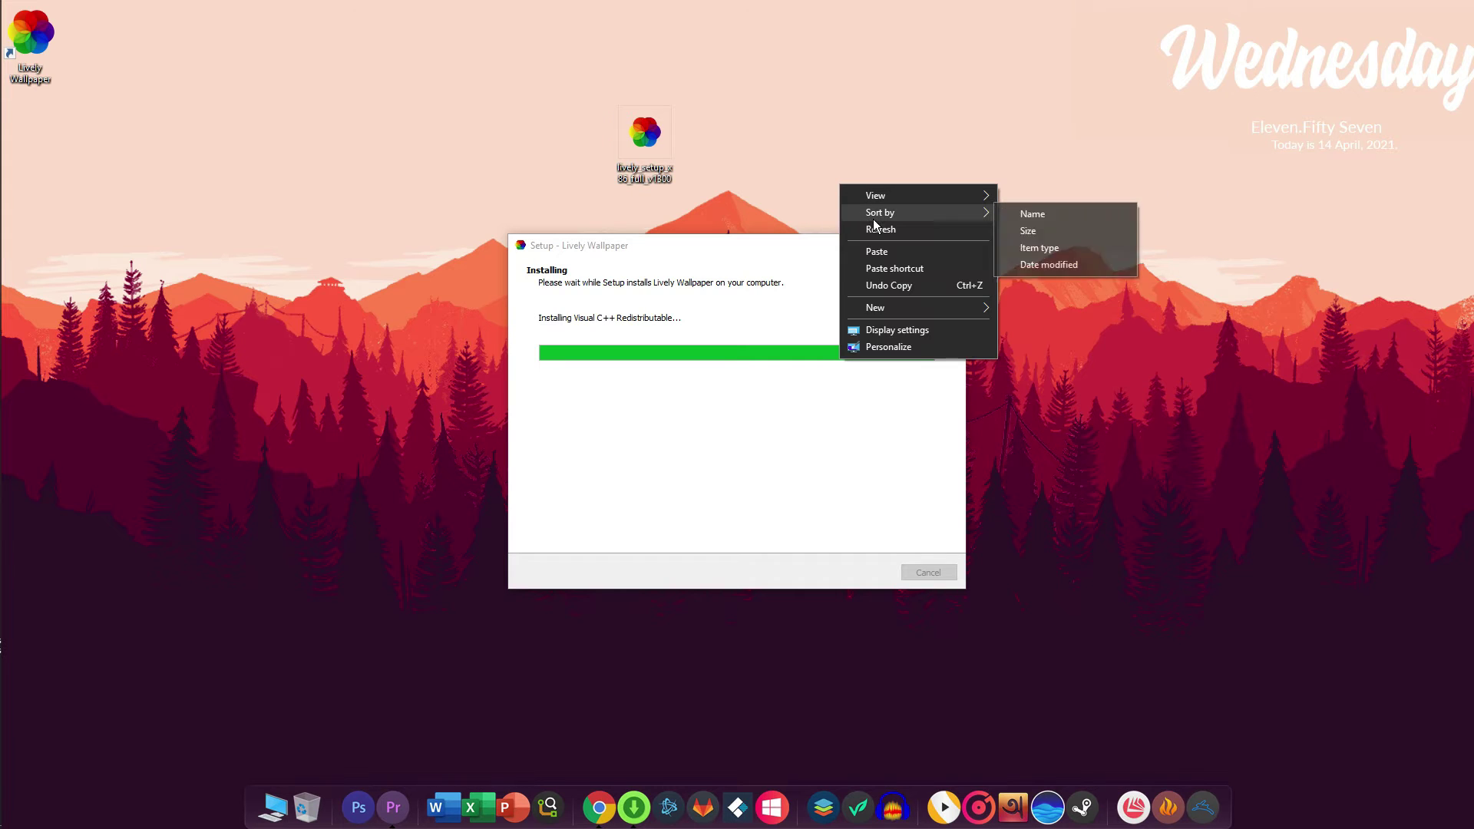
left_click(877, 226)
right_click(853, 191)
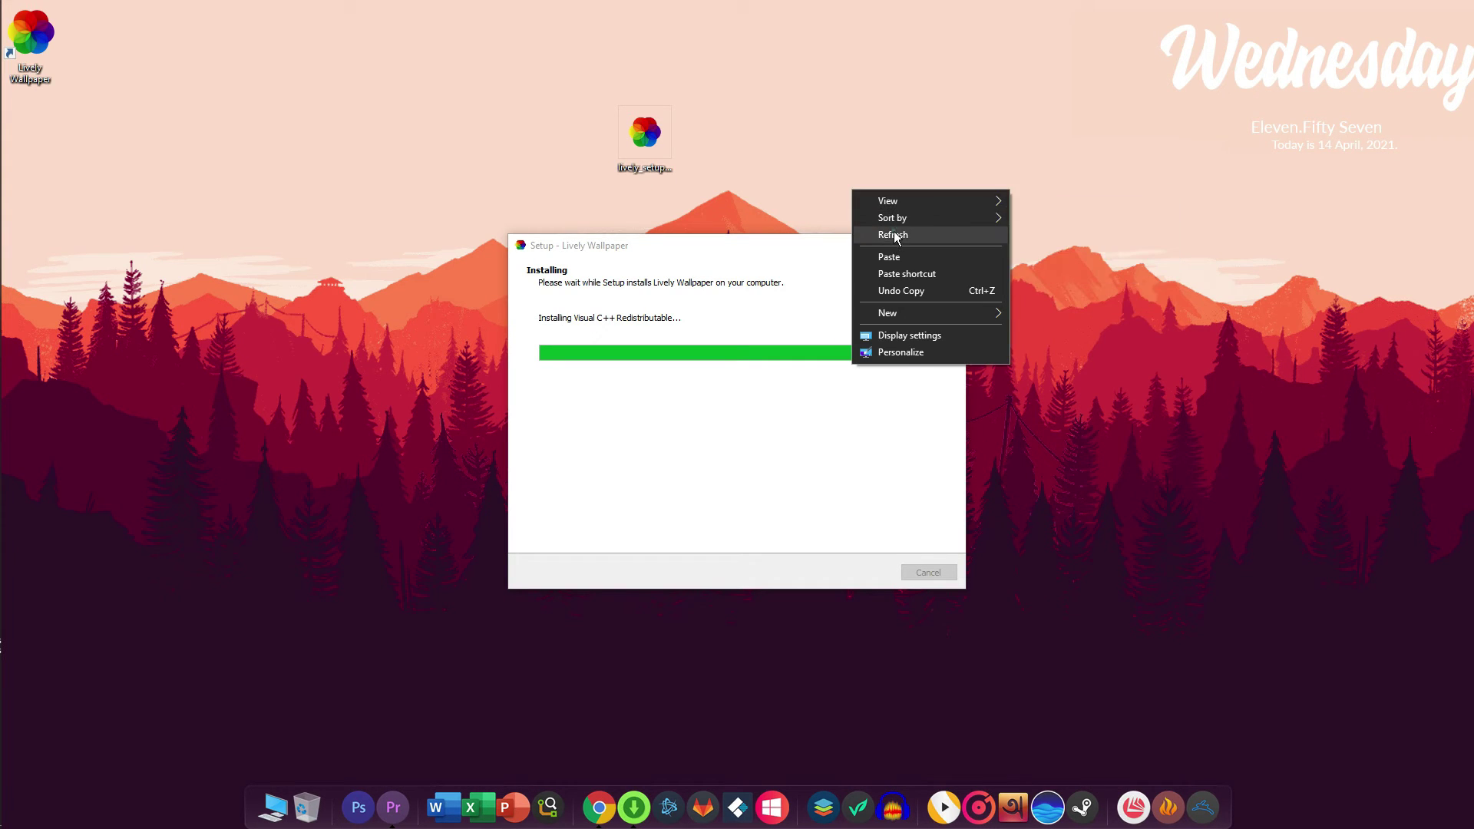
left_click(880, 234)
right_click(935, 249)
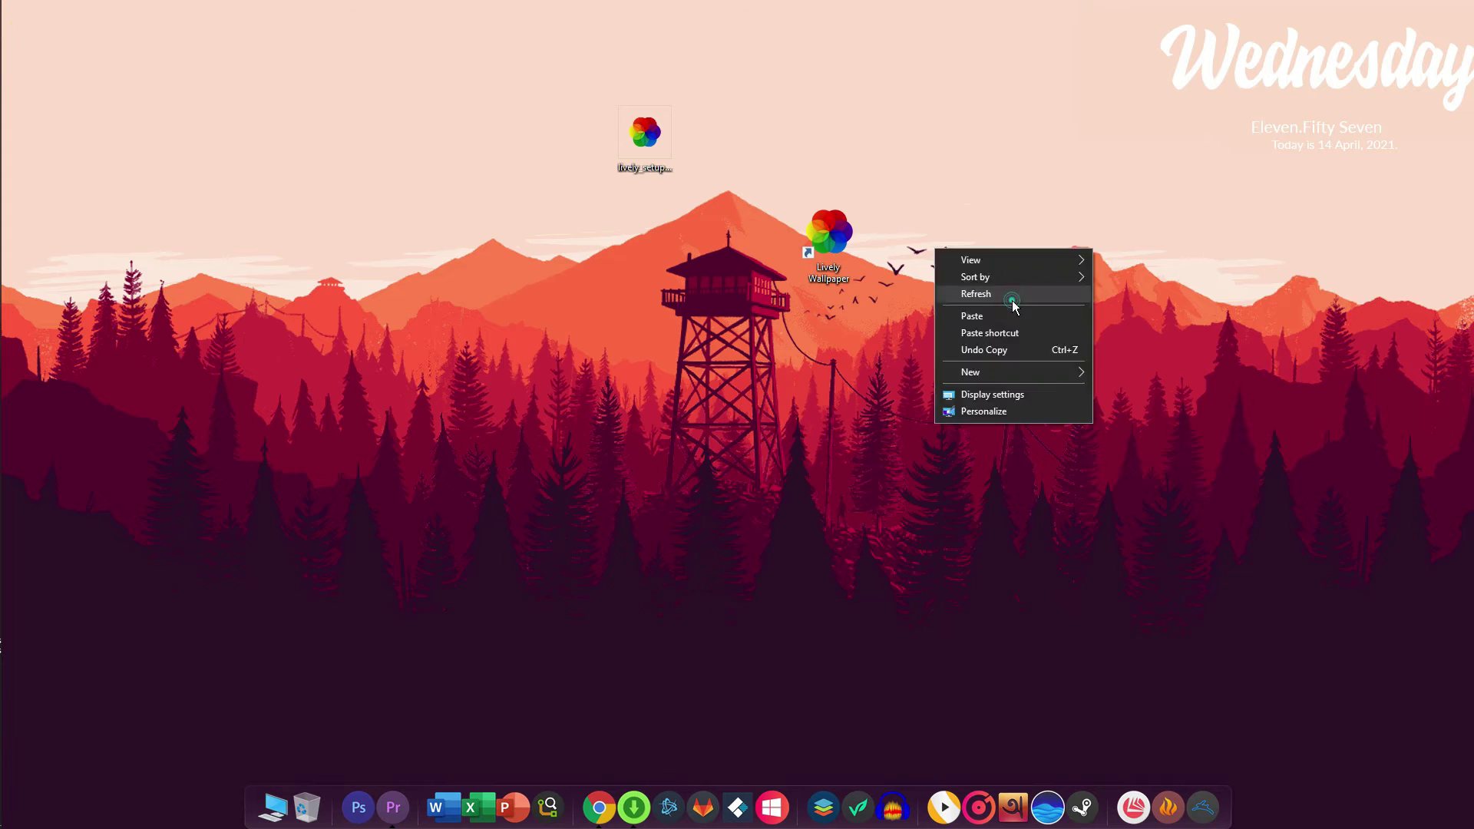
left_click(1012, 302)
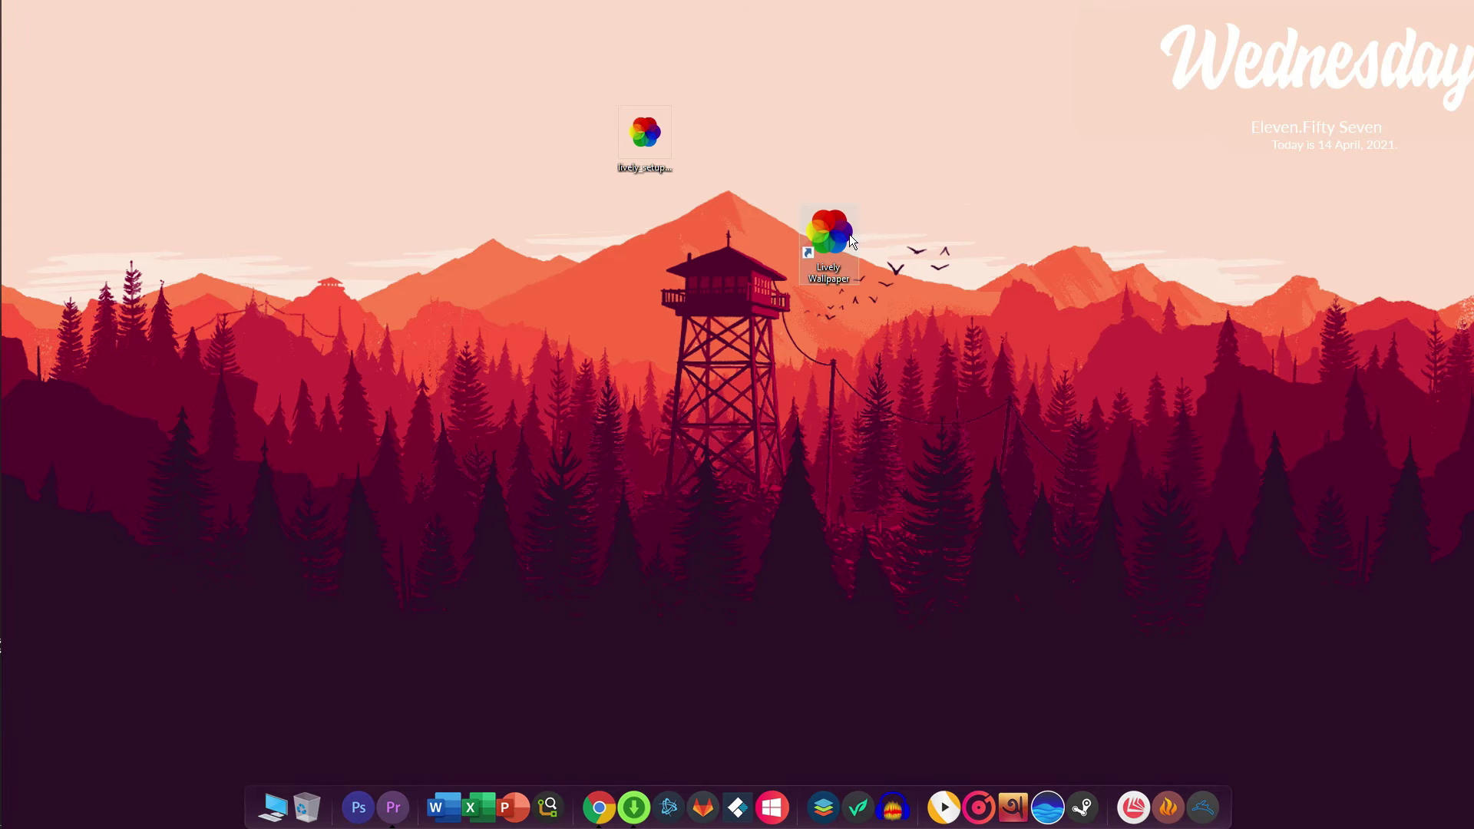
Launch Lively Wallpaper, apply the Fluids v2 wallpaper to the desktop and minimize the library window
double_click(843, 237)
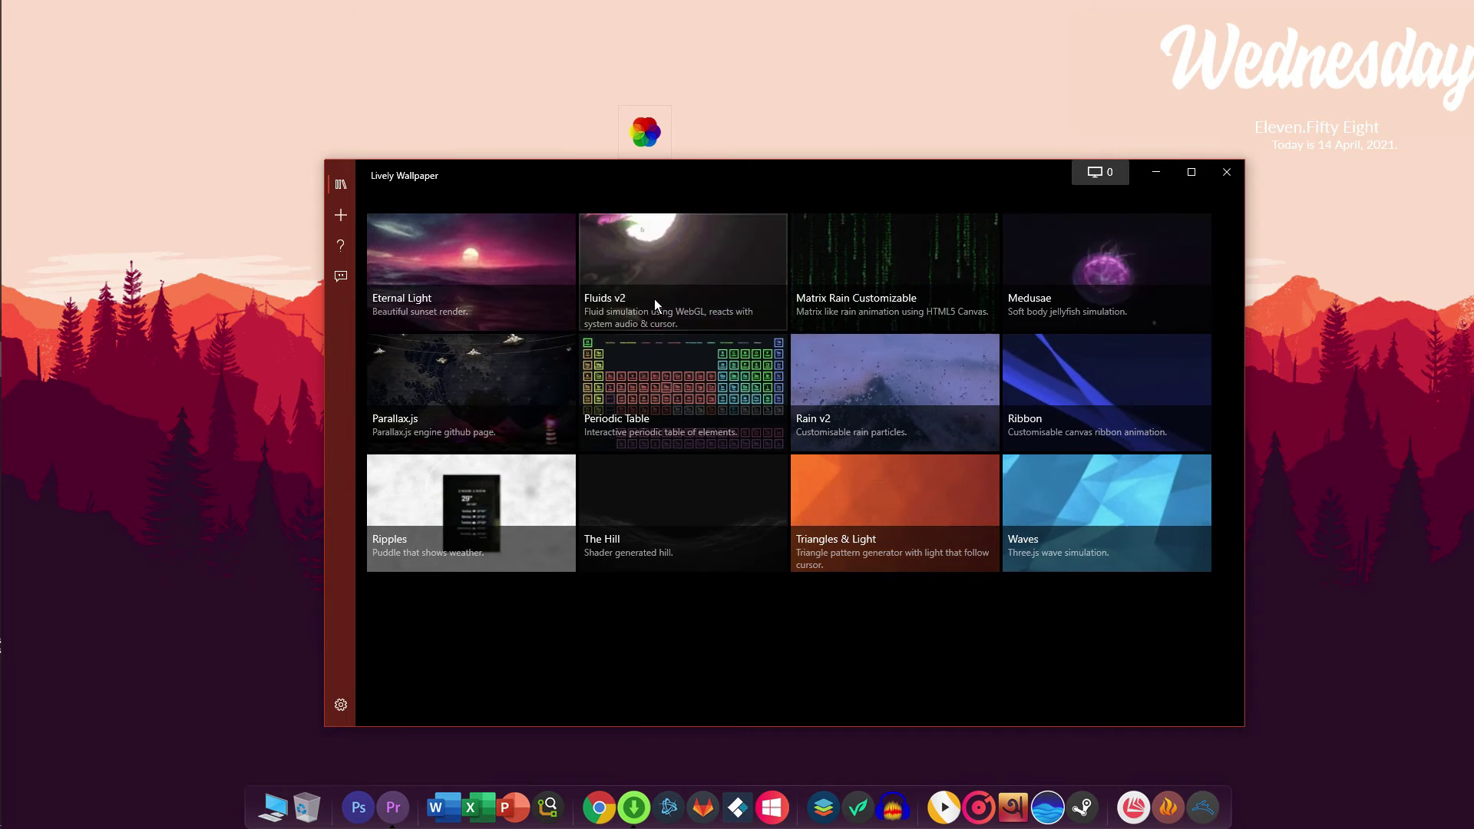
left_click(707, 261)
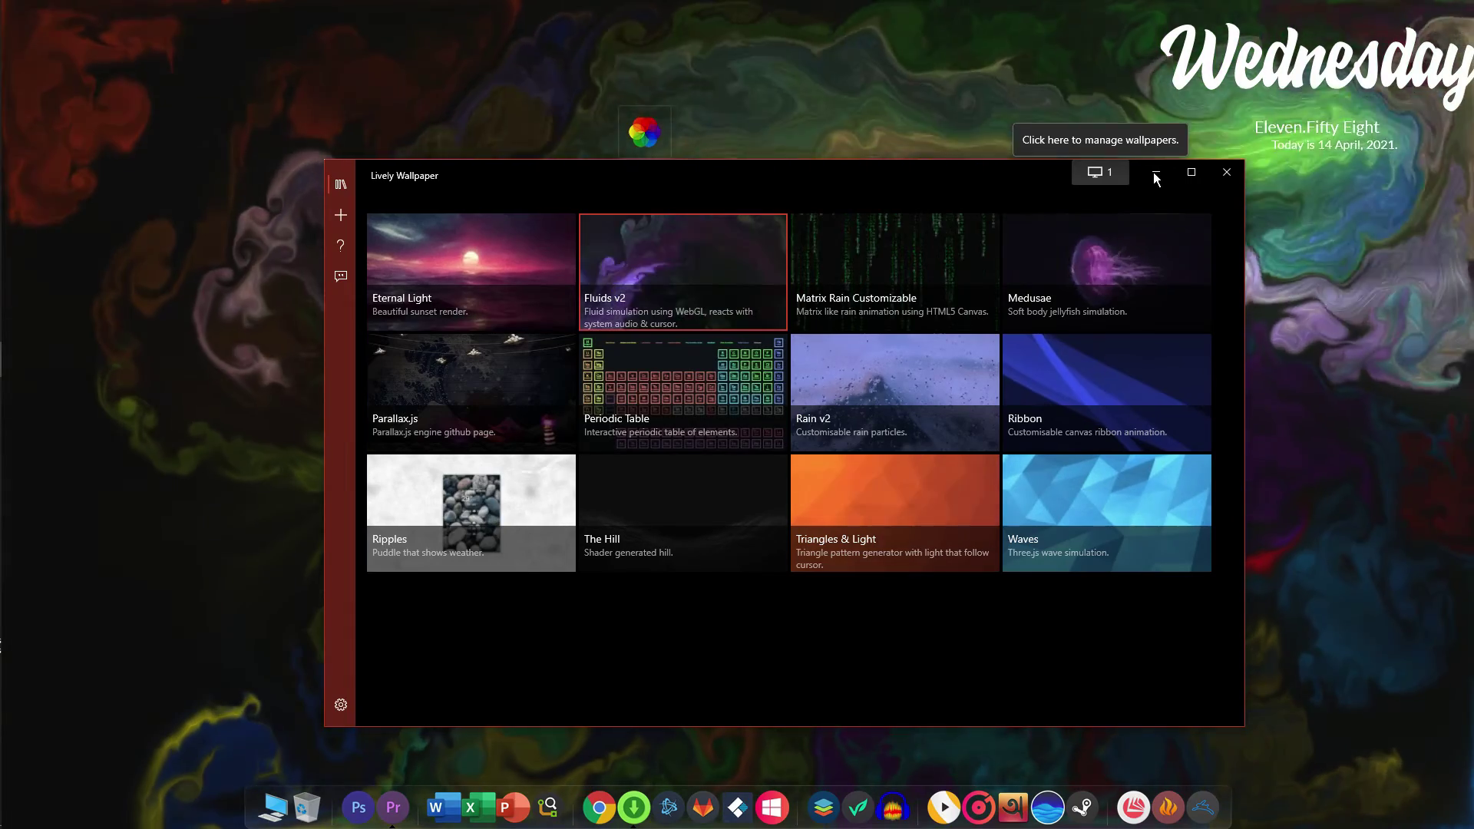
left_click(1155, 174)
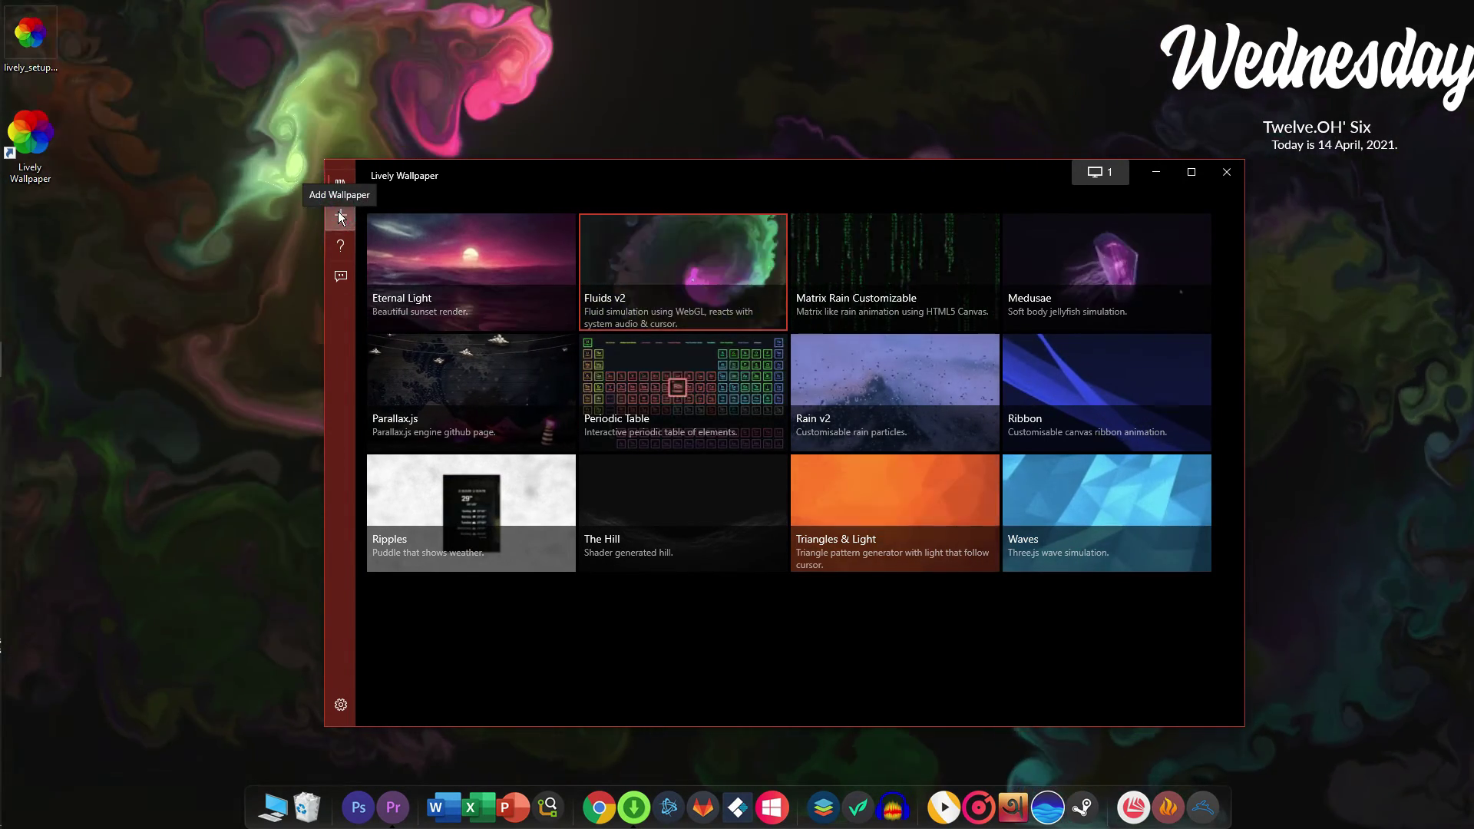
Open the Add Wallpaper page, then minimize and restore the Lively Wallpaper window to check the desktop
left_click(340, 216)
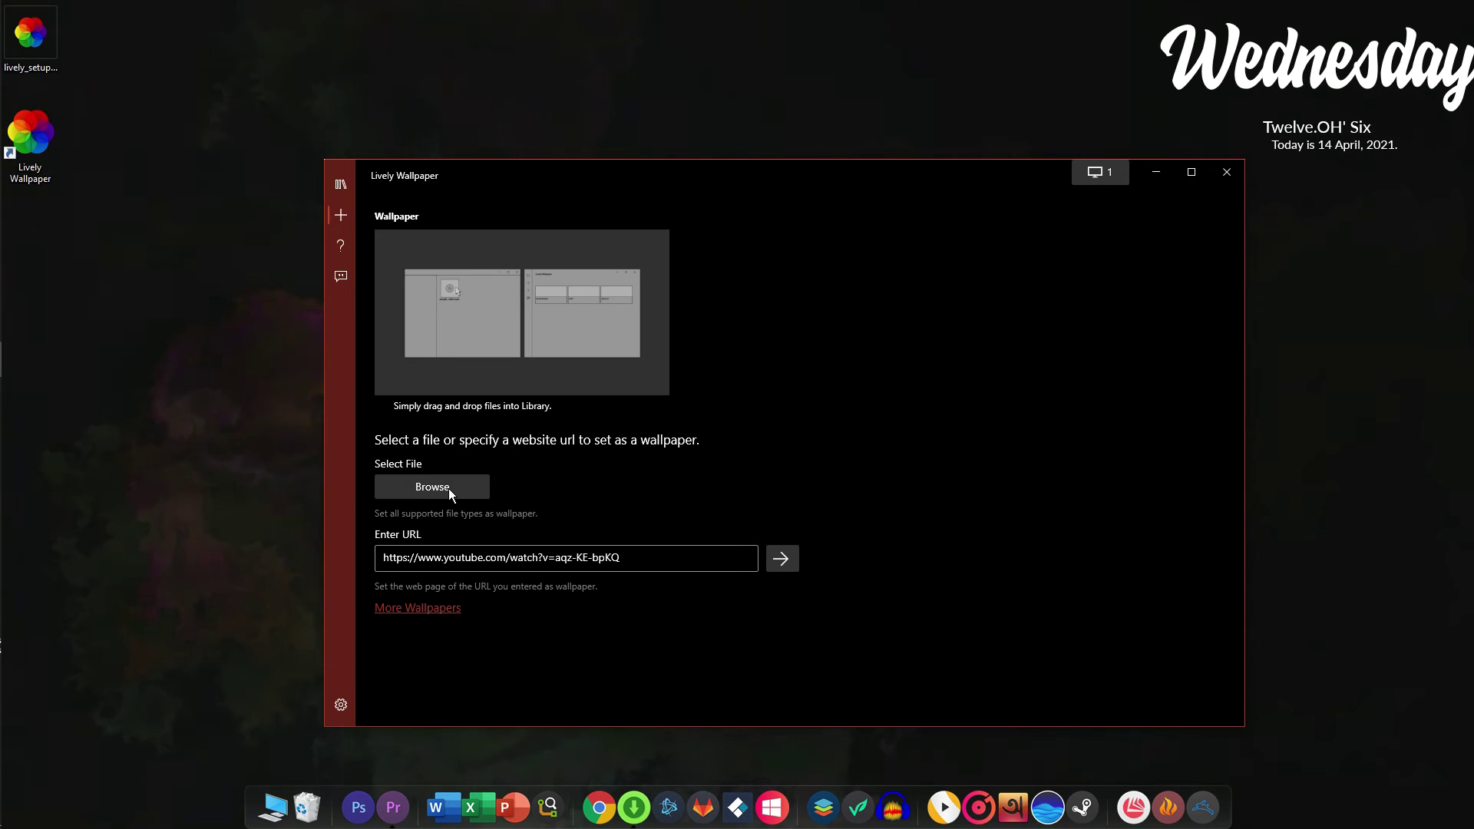
left_click(1153, 173)
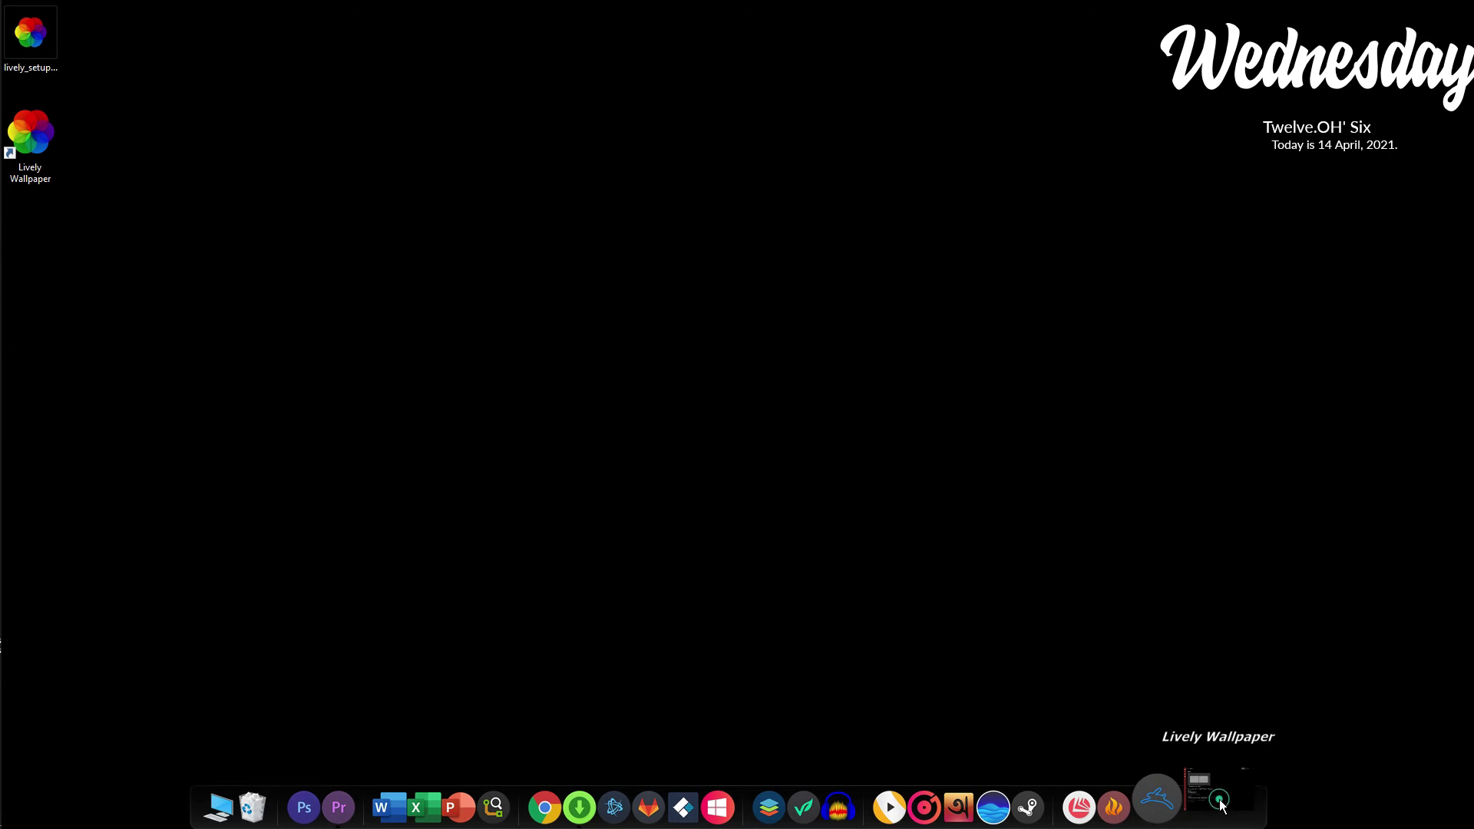
left_click(1221, 807)
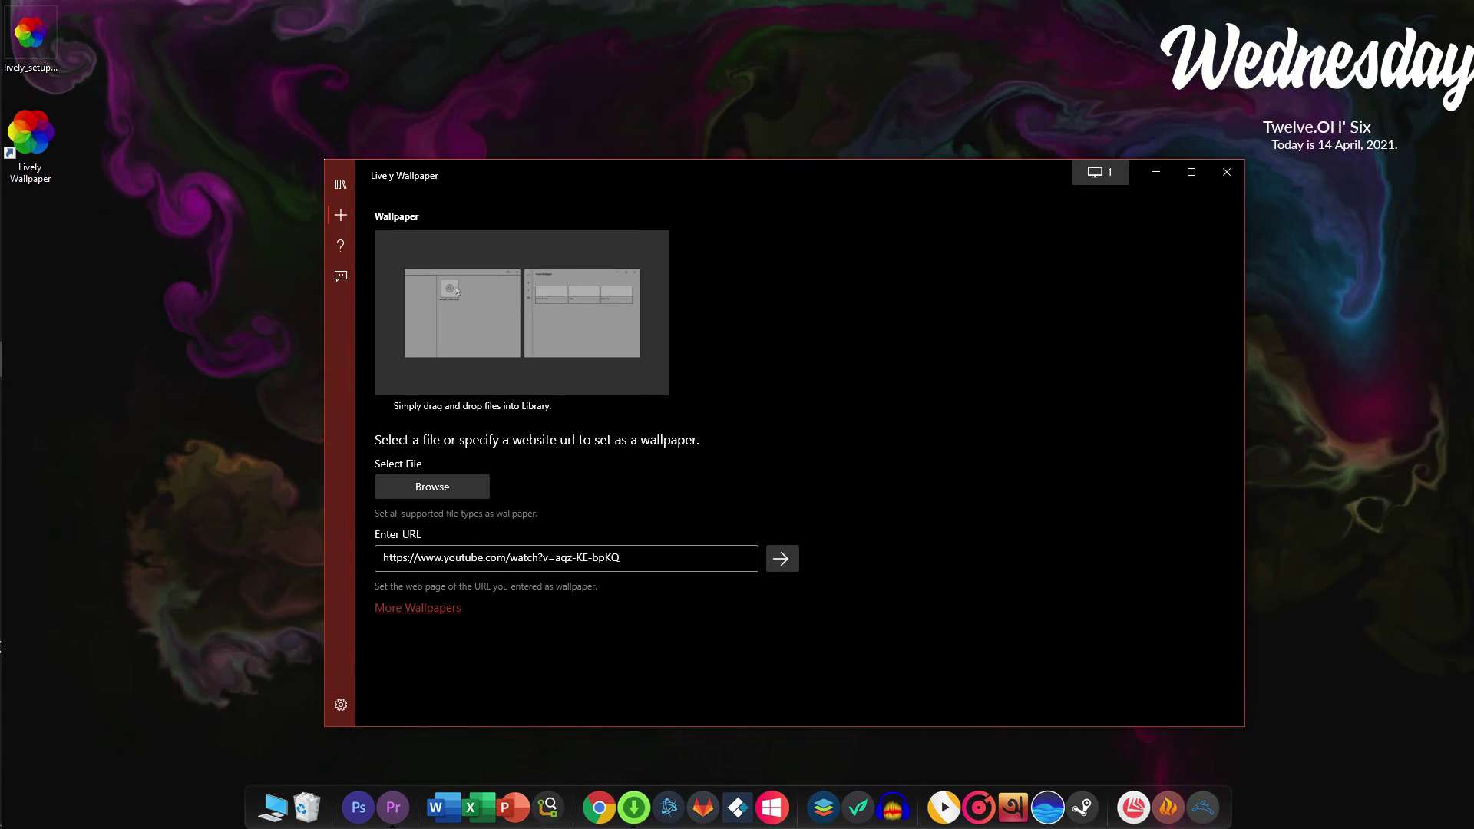
Open the Customise Wallpaper option for the running wallpaper from Lively's entry among the hidden system tray icons
mouse_move(11, 576)
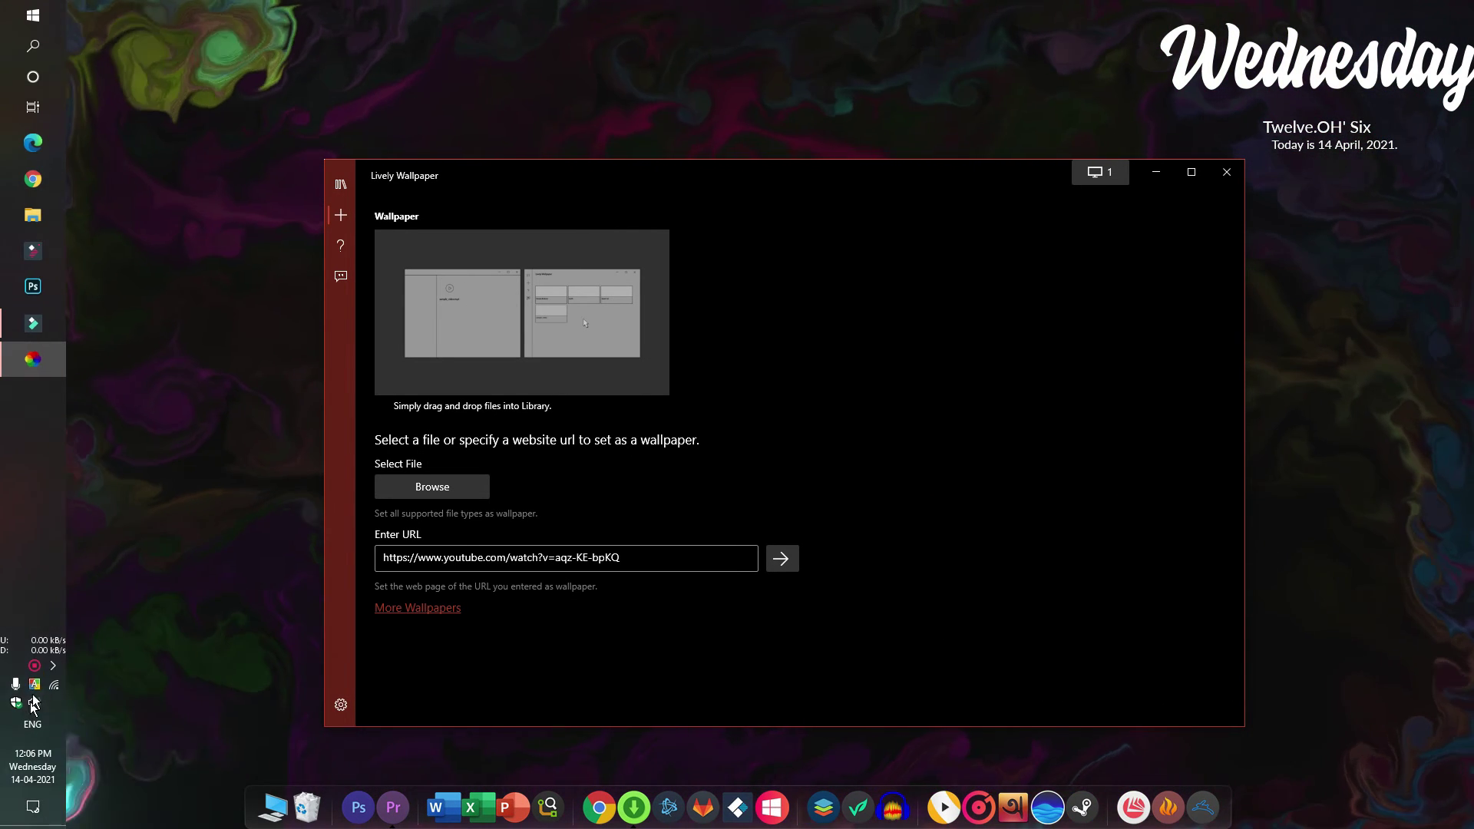
left_click(49, 662)
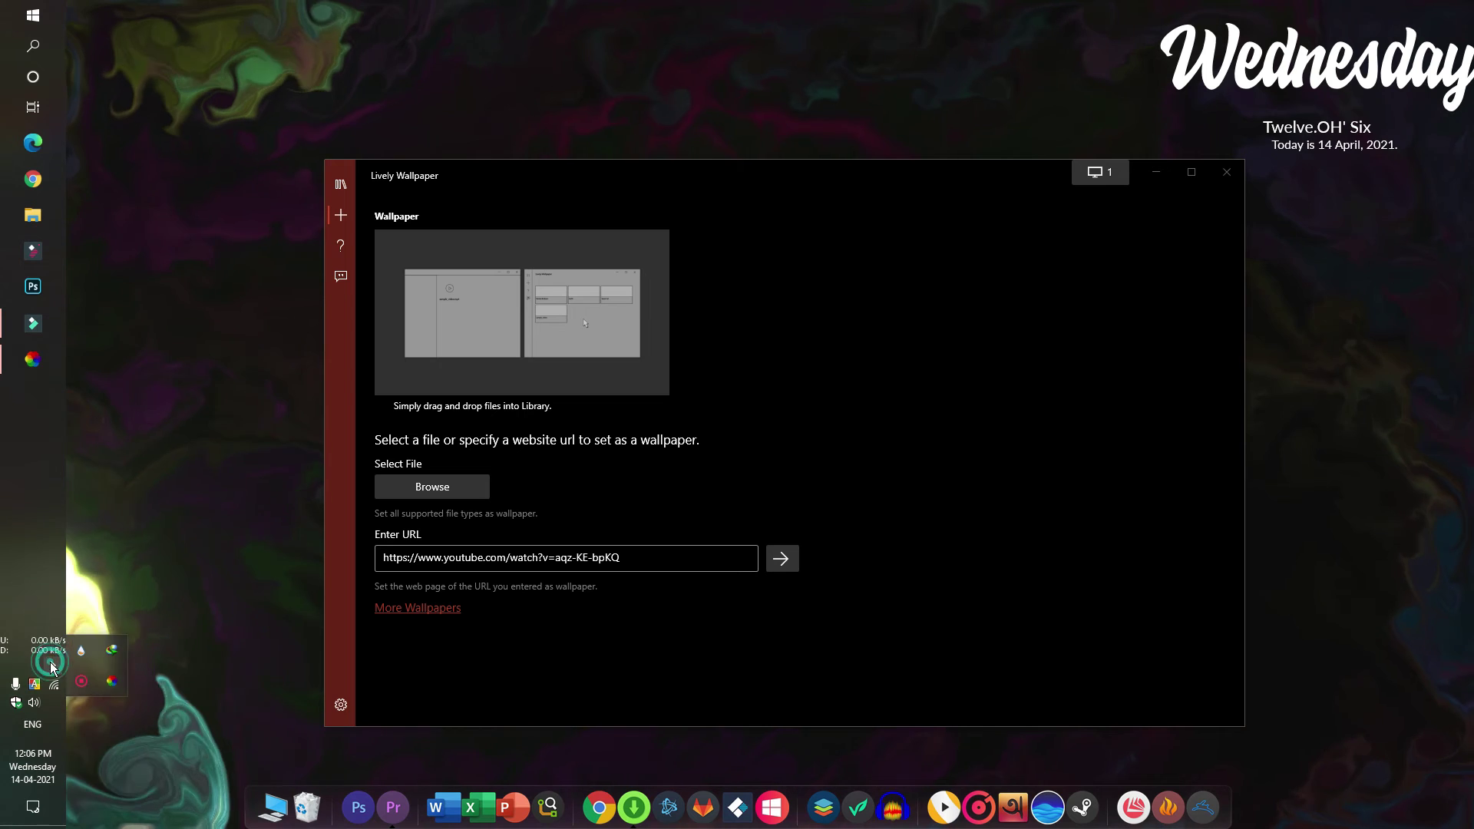
right_click(109, 682)
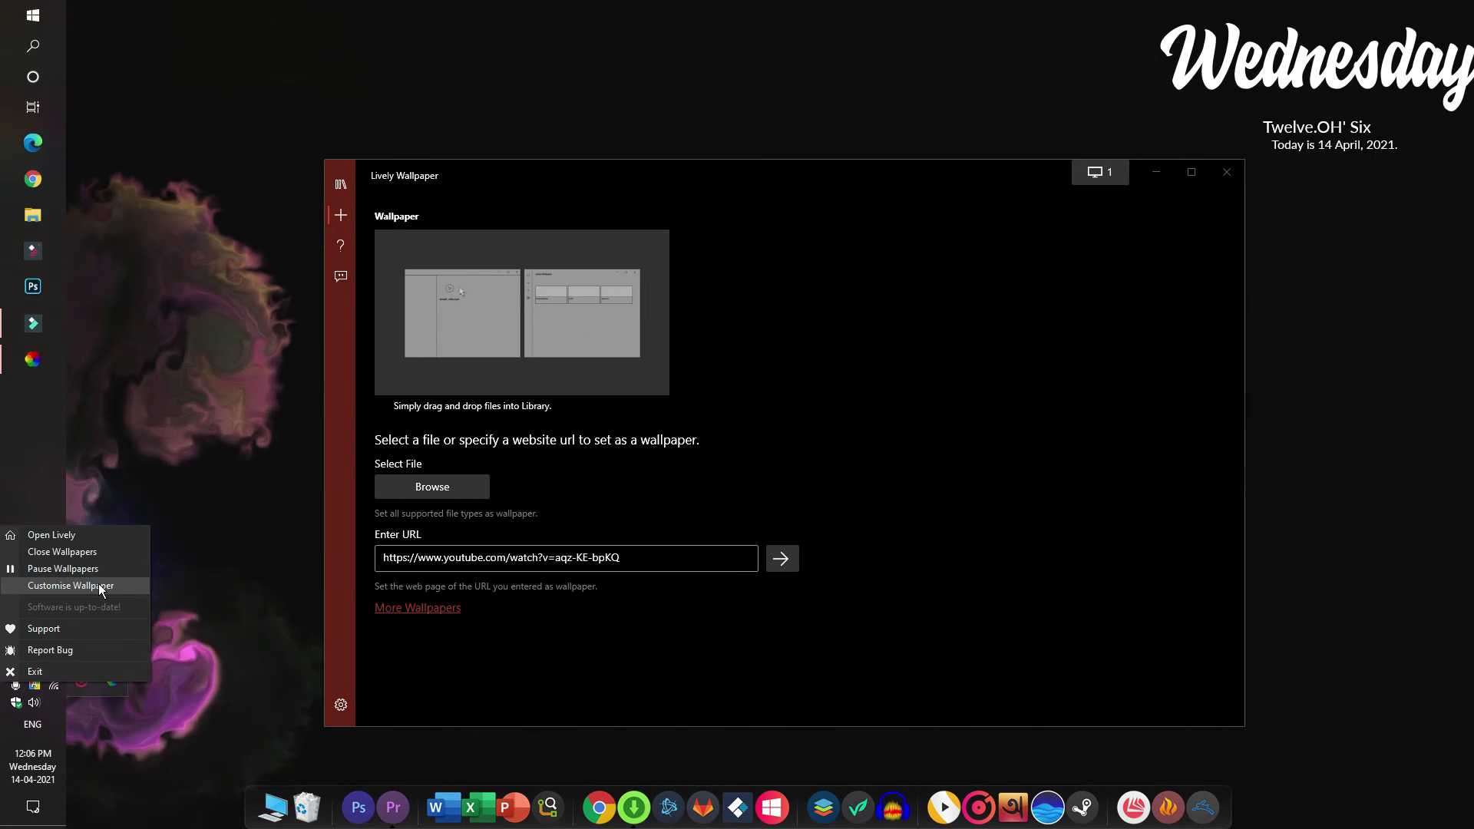
left_click(98, 583)
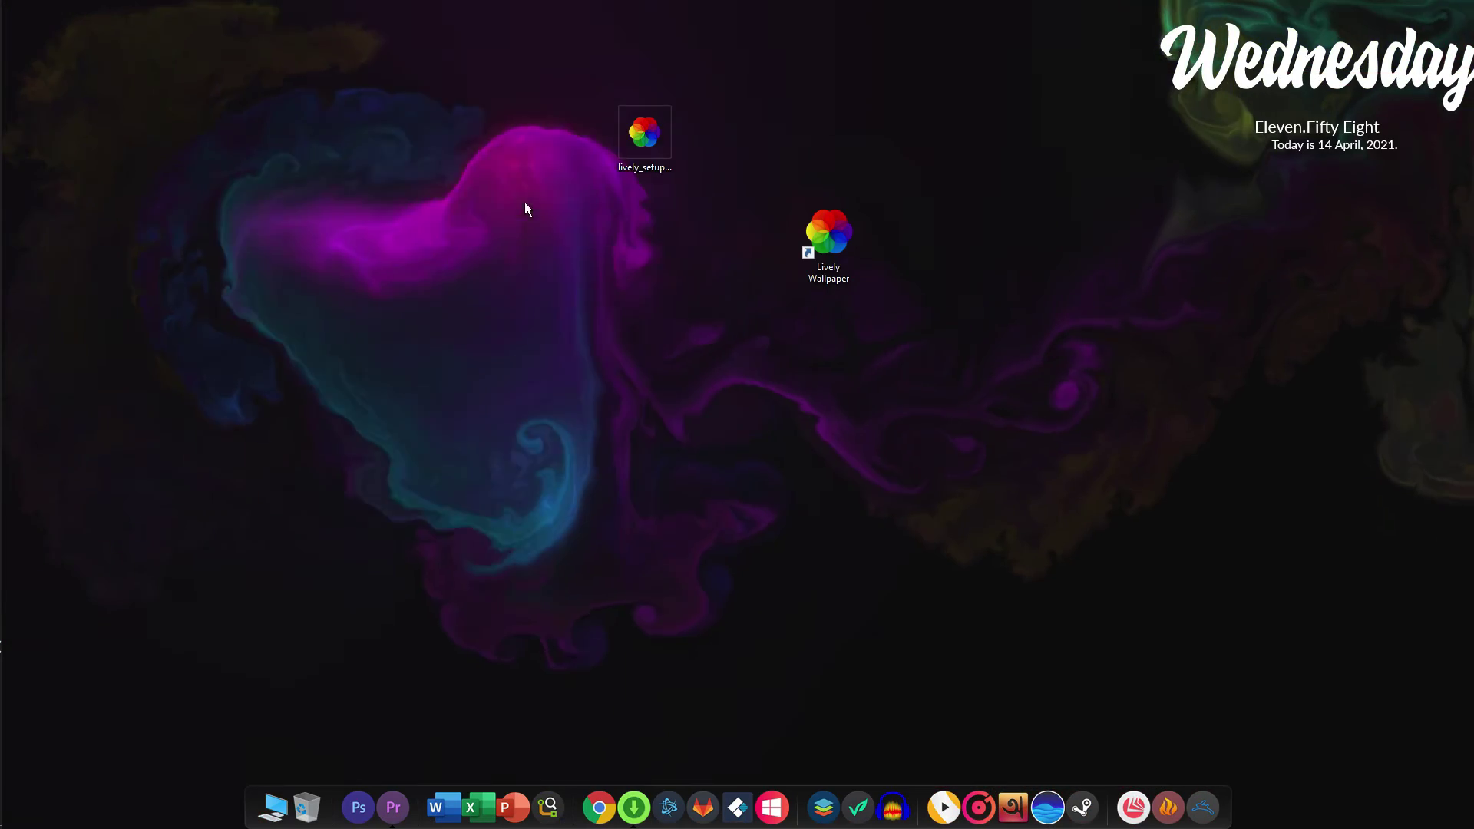
Refresh the desktop four times to check the animated Fluids v2 wallpaper behind the icons
right_click(592, 265)
left_click(660, 313)
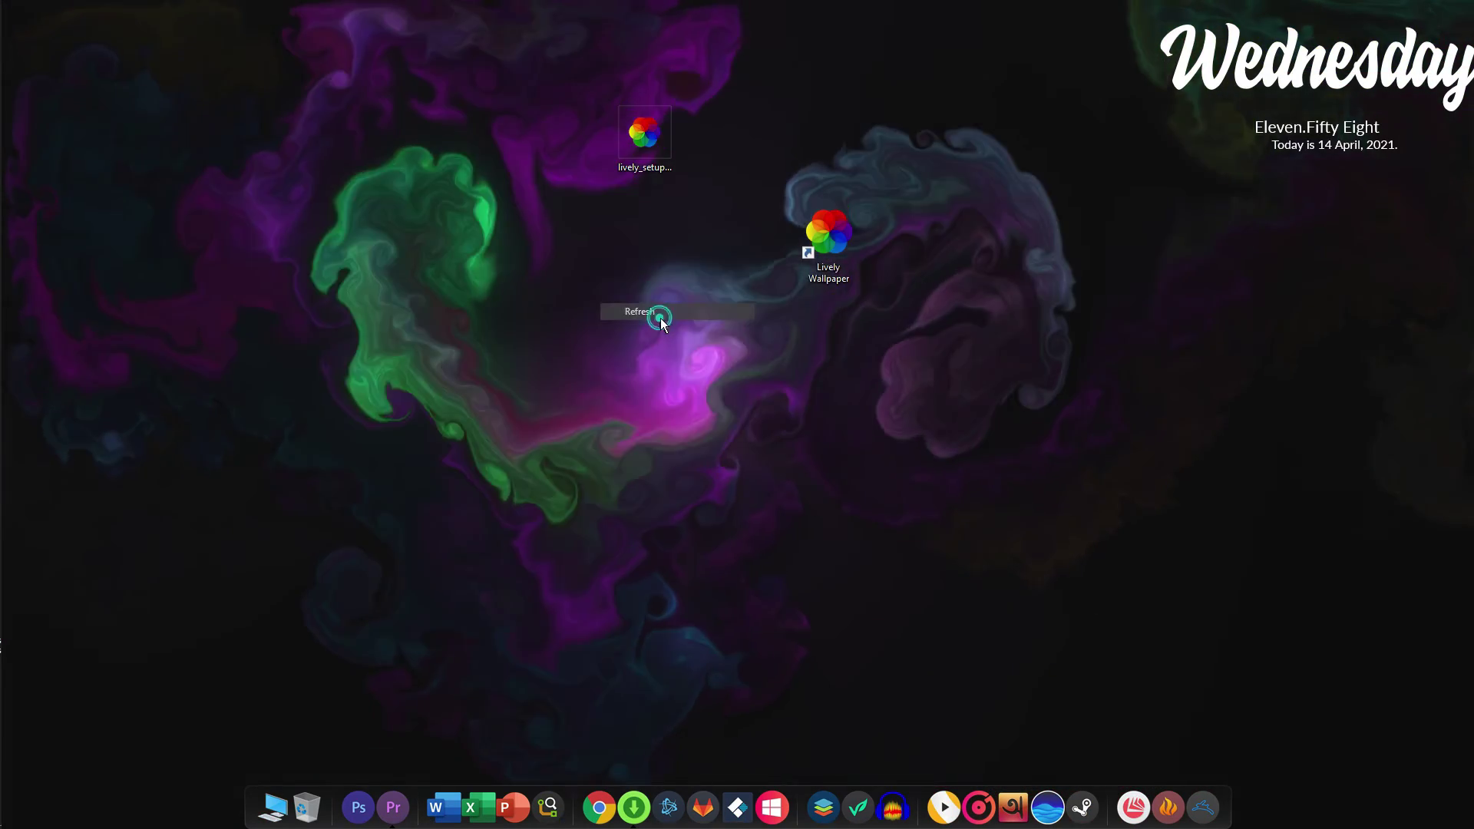
right_click(650, 273)
left_click(694, 311)
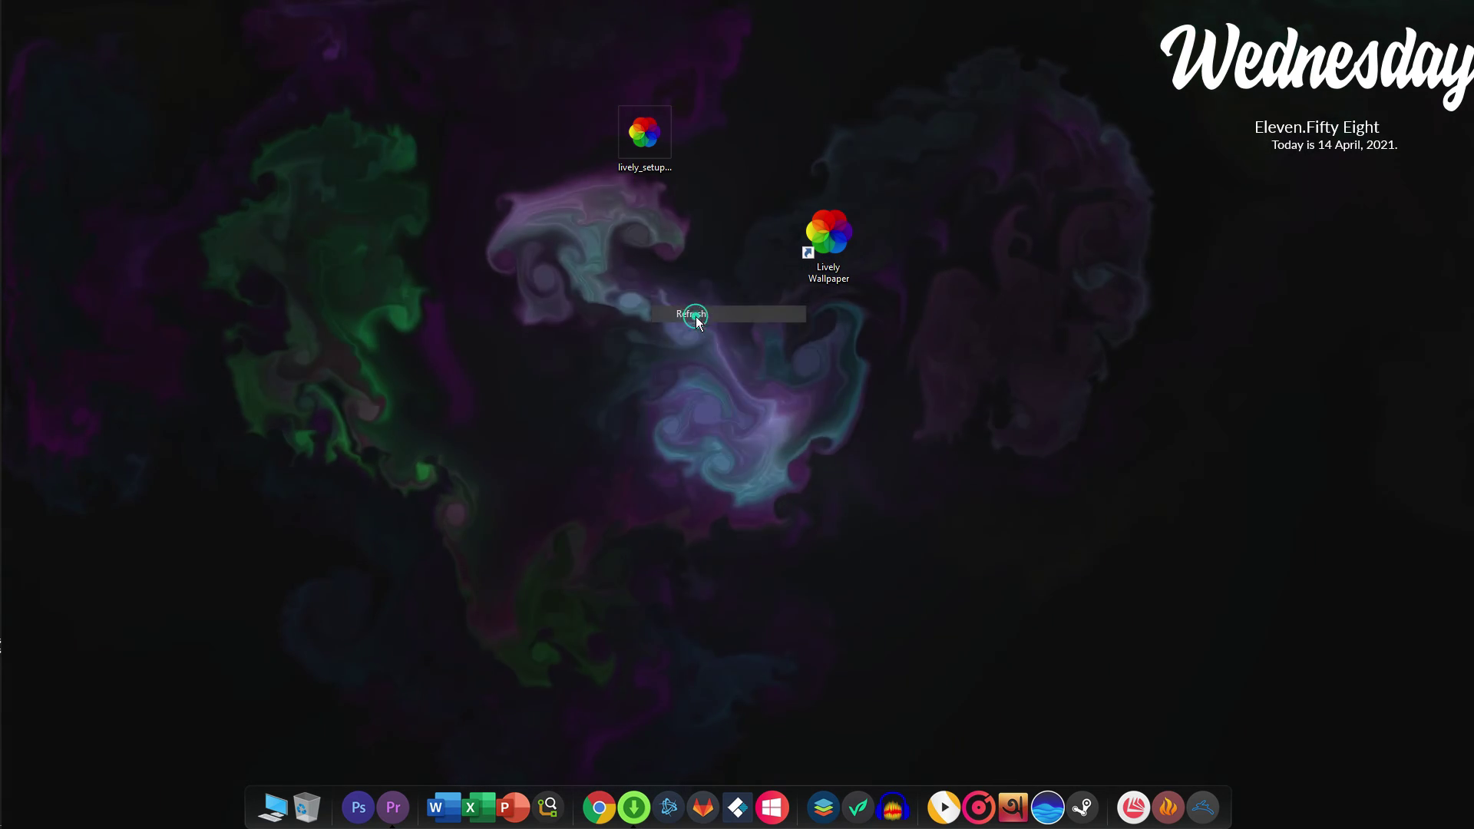
right_click(576, 271)
left_click(627, 315)
right_click(585, 284)
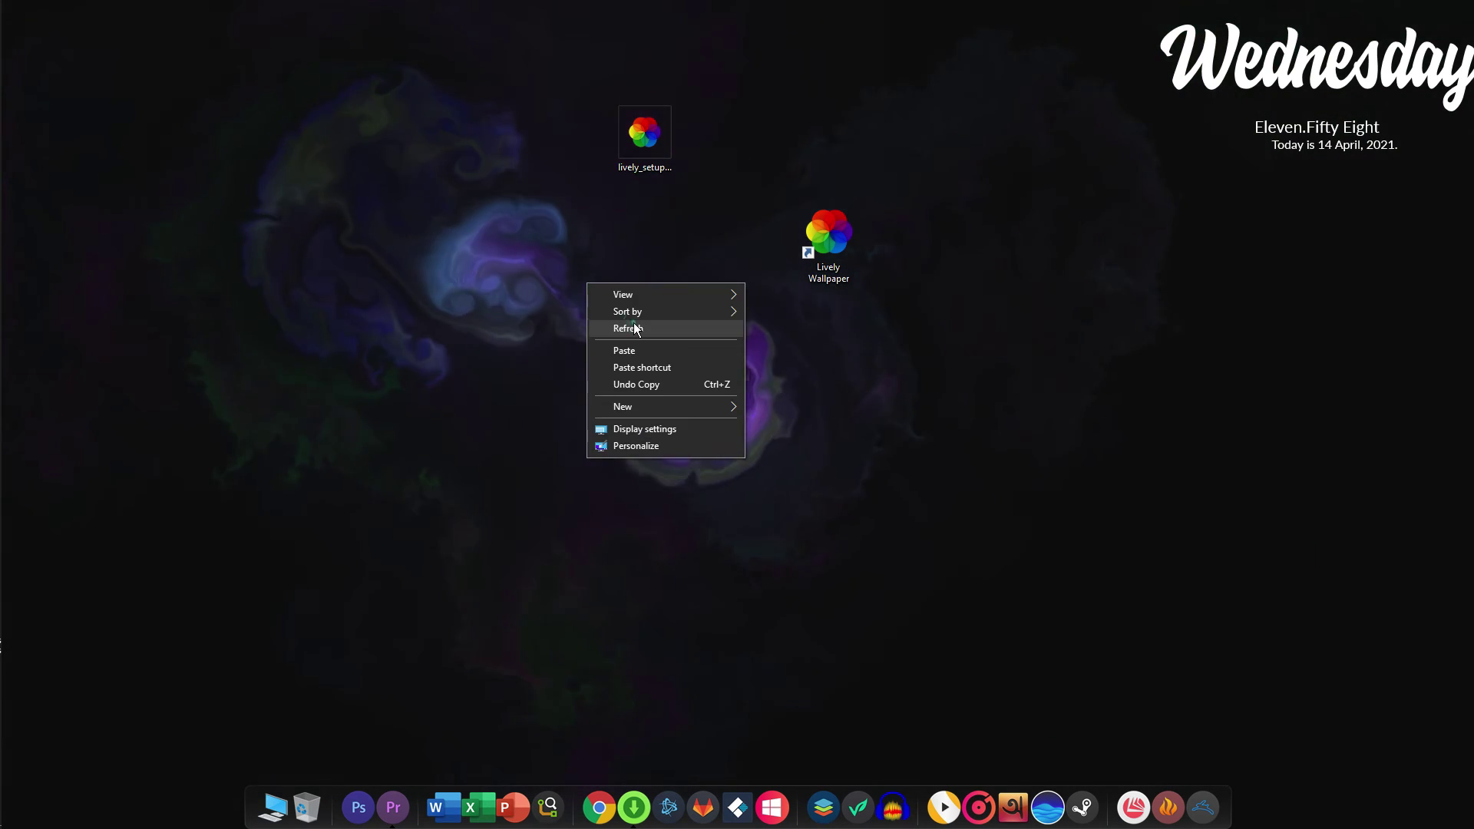
left_click(637, 329)
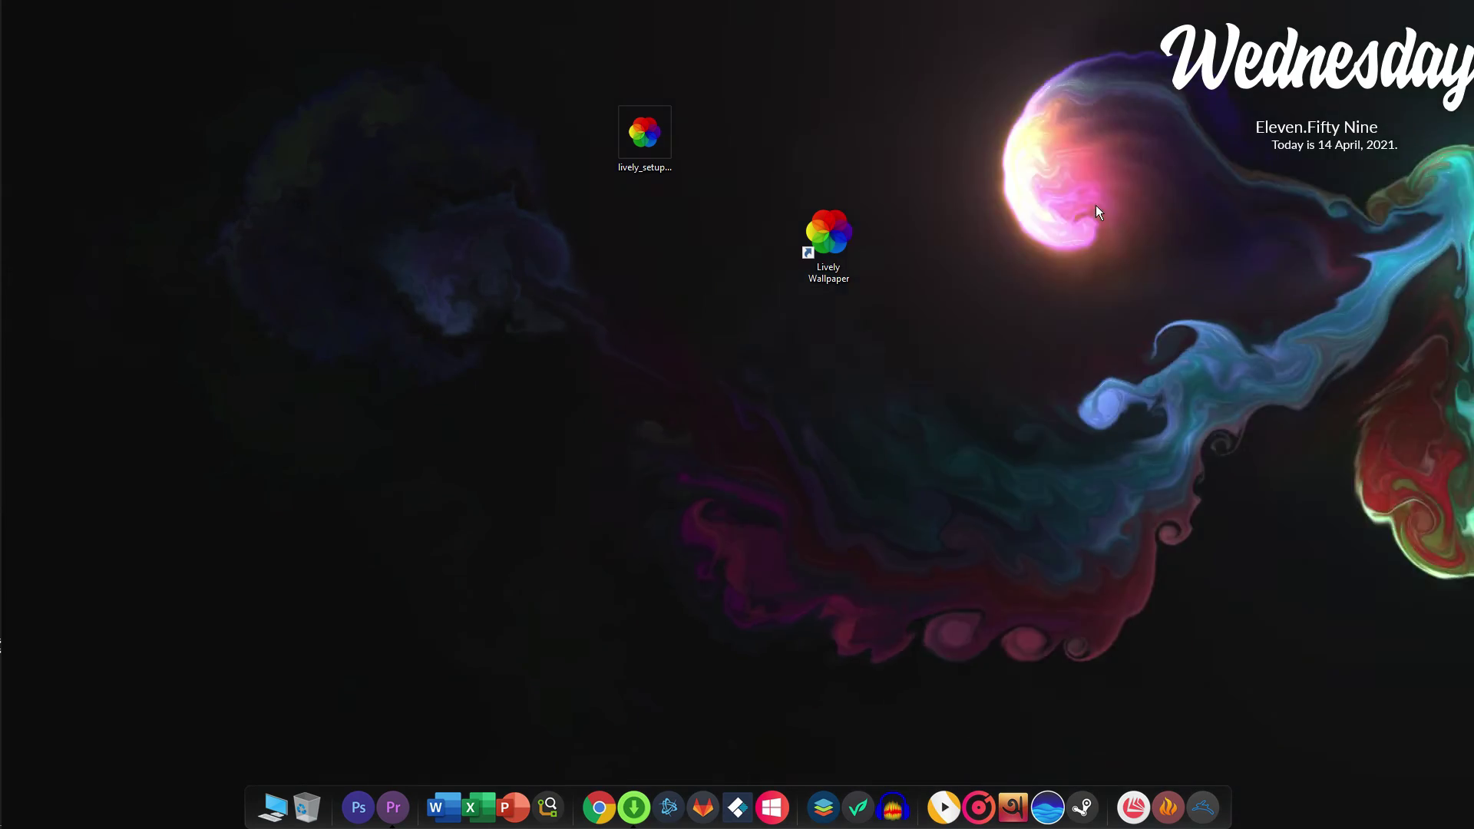